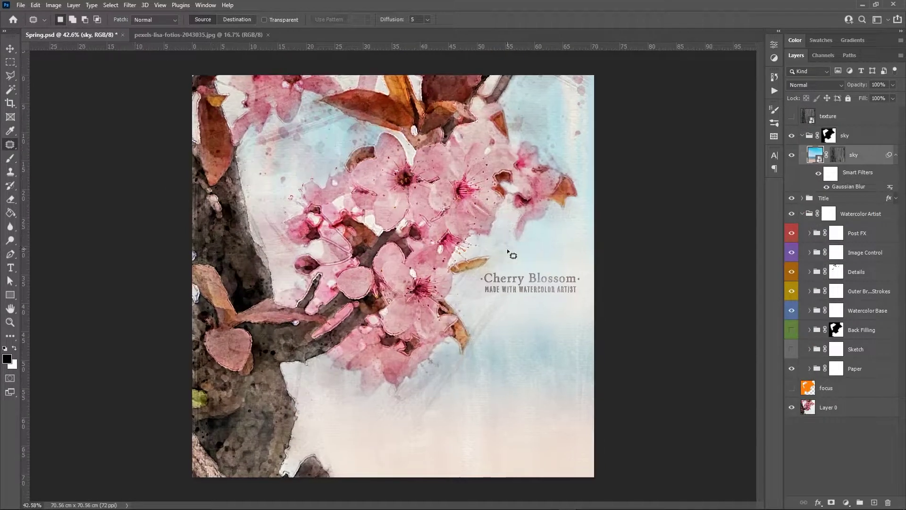
# Step: Turn the sky layer's mask off and on again, and set the layer's blend mode to Multiply
pyautogui.click(838, 156)
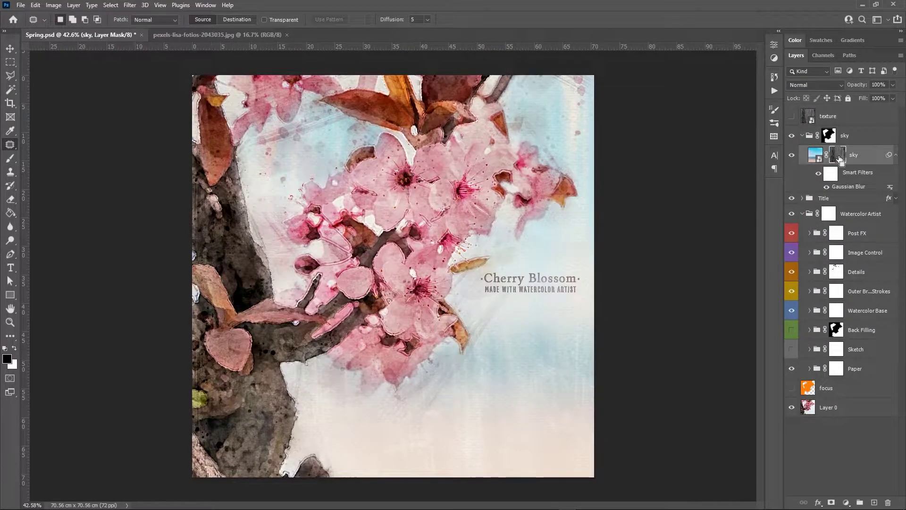
pyautogui.keyDown('shift'); pyautogui.click(840, 159); pyautogui.keyUp('shift')
pyautogui.keyDown('shift'); pyautogui.click(840, 158); pyautogui.keyUp('shift')
pyautogui.click(873, 162)
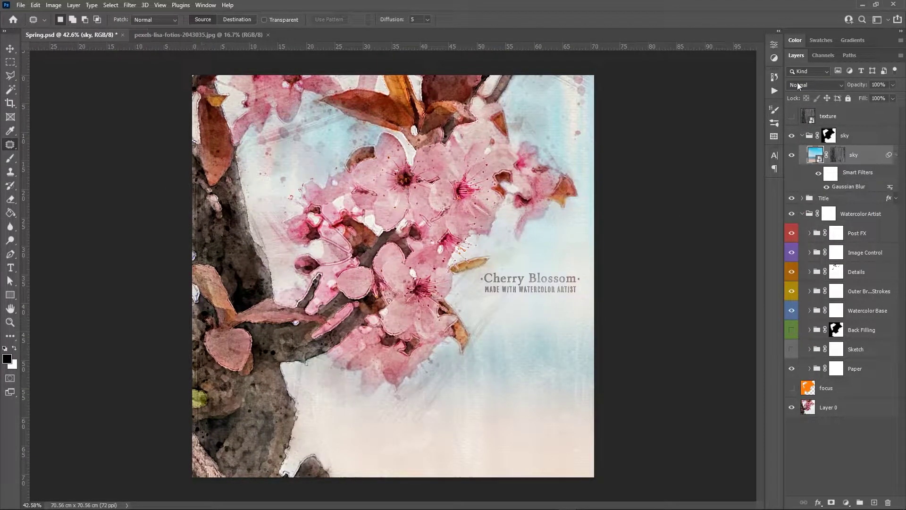
pyautogui.click(798, 85)
pyautogui.click(803, 116)
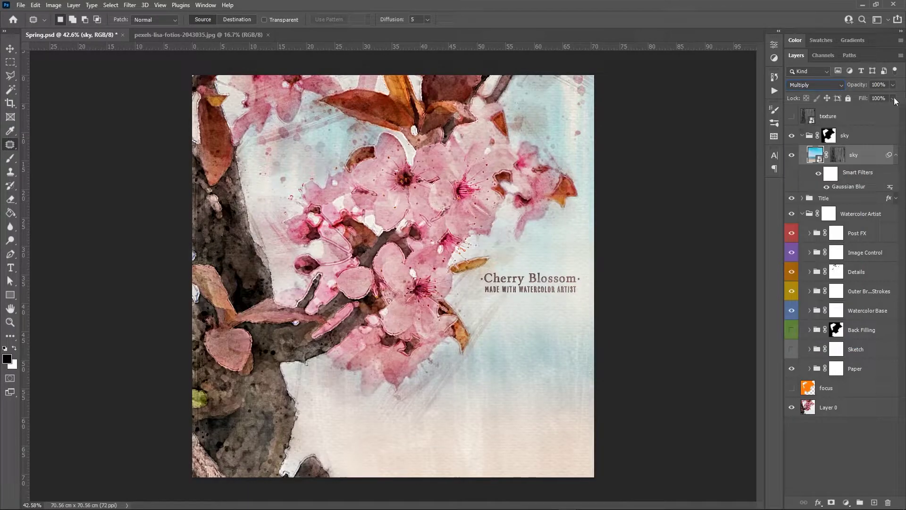
# Step: Apply Auto Contrast to the mask of the sky layer
pyautogui.click(838, 155)
pyautogui.click(53, 5)
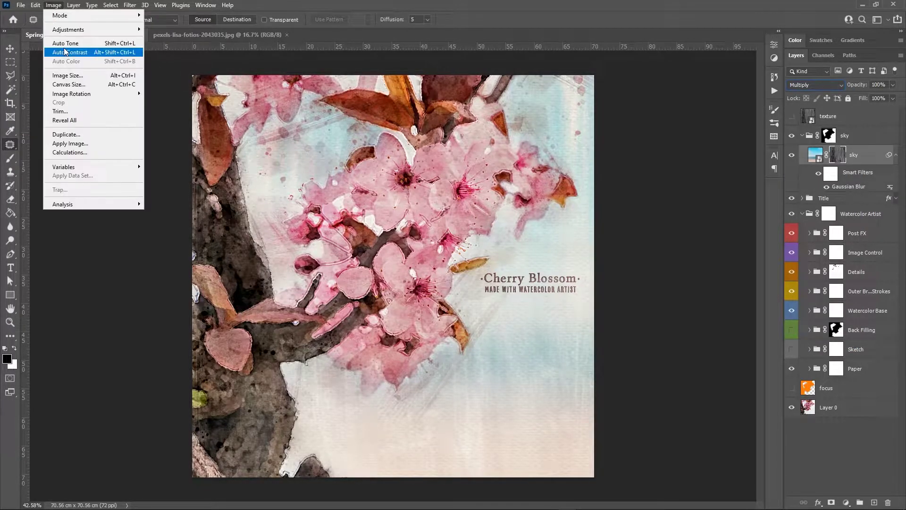
pyautogui.click(65, 52)
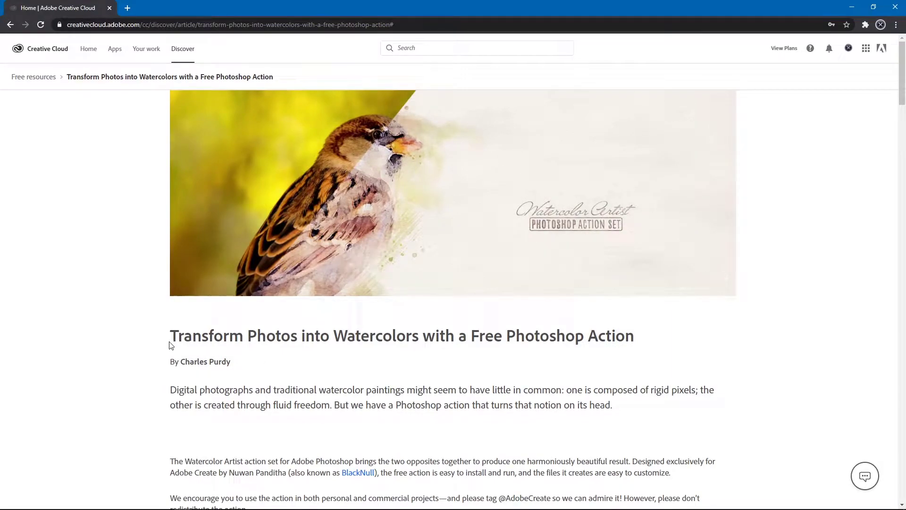
# Step: Switch to the Adobe Creative Cloud article on the free watercolor action and read its title and Photoshop version notes
pyautogui.moveTo(171, 346); pyautogui.dragTo(662, 324)
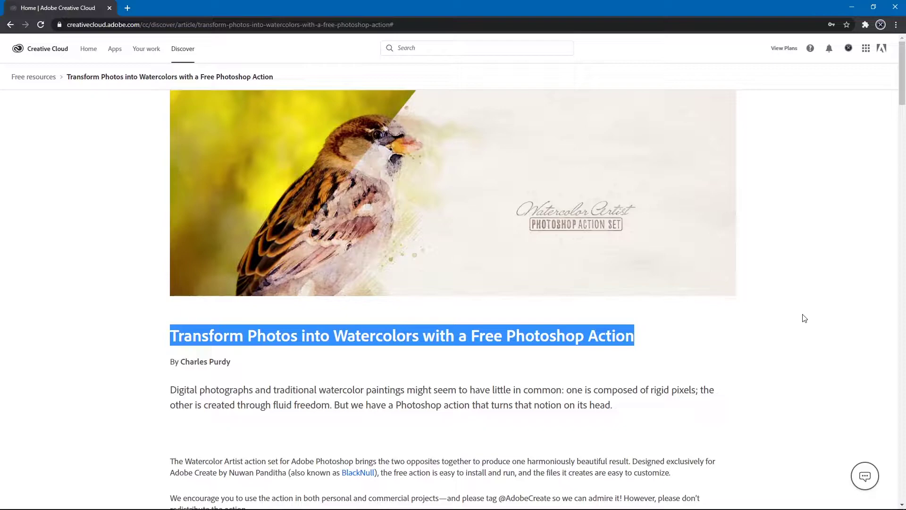
pyautogui.click(805, 318)
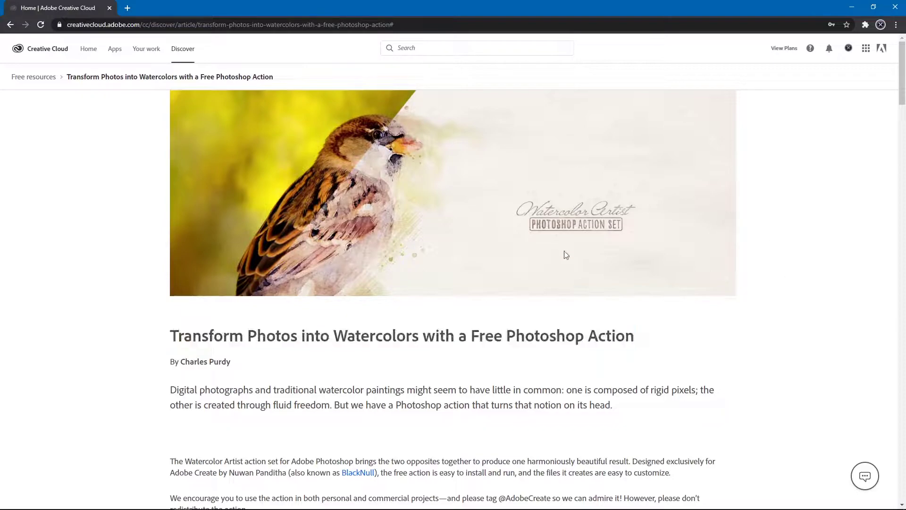
pyautogui.moveTo(902, 90); pyautogui.dragTo(902, 135)
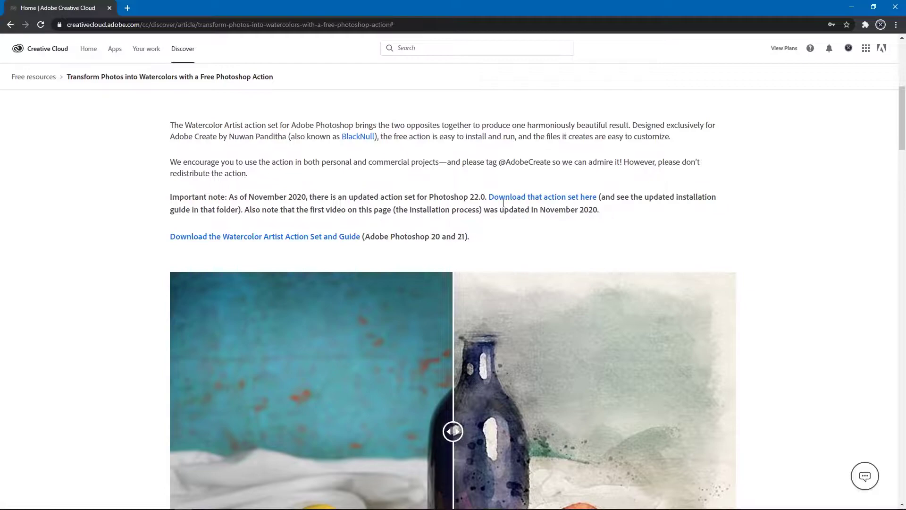
pyautogui.moveTo(431, 196); pyautogui.dragTo(482, 195)
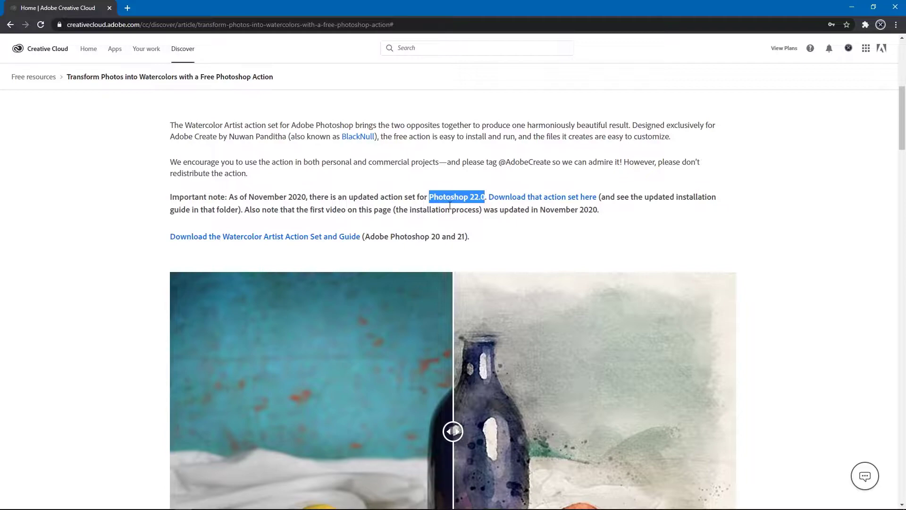
pyautogui.doubleClick(432, 235)
pyautogui.moveTo(450, 196); pyautogui.dragTo(479, 195)
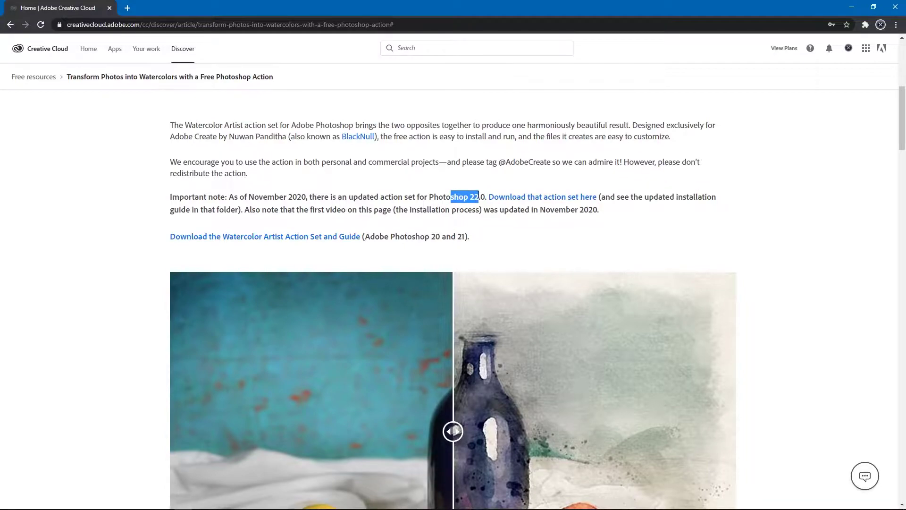
pyautogui.click(501, 241)
# Step: Examine the article's before-and-after comparison and its instructions for installing, running and customizing the action
pyautogui.scroll(-4, 519, 234)
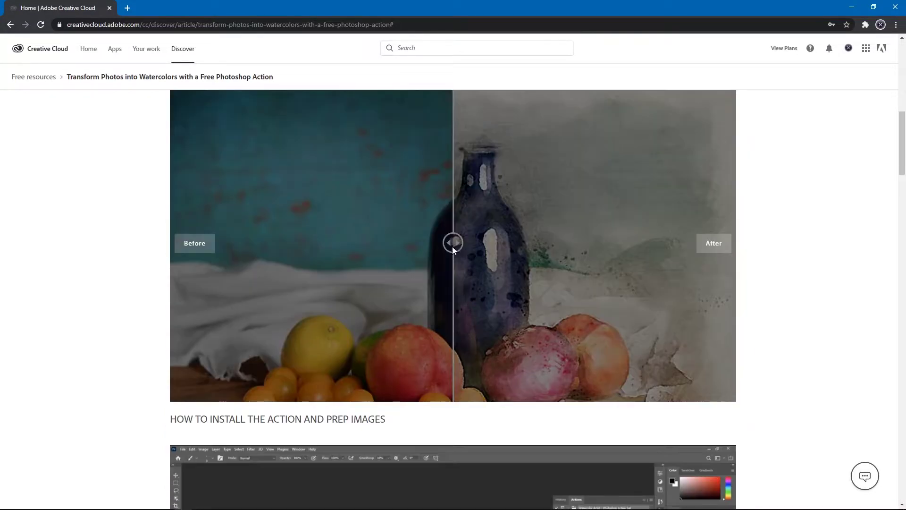
pyautogui.moveTo(452, 247); pyautogui.dragTo(546, 242)
pyautogui.scroll(-8, 798, 269)
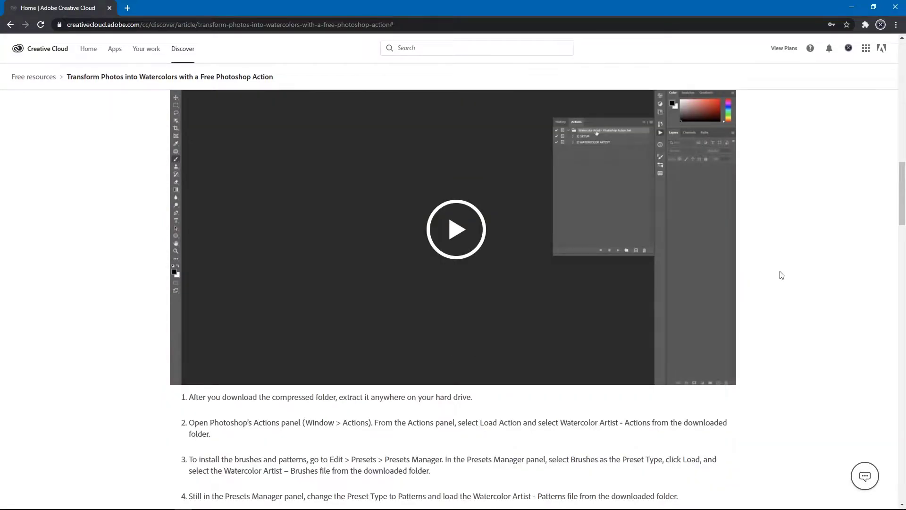
pyautogui.scroll(-10, 776, 281)
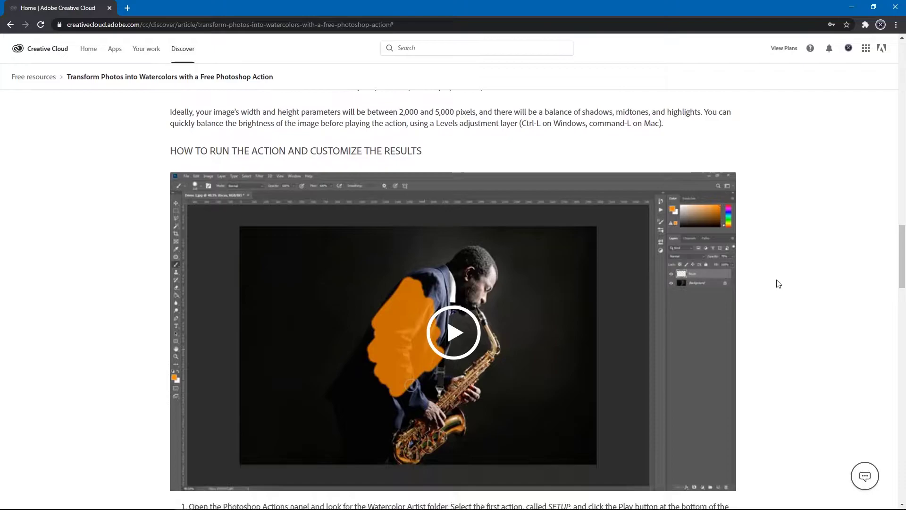
pyautogui.scroll(-14, 779, 284)
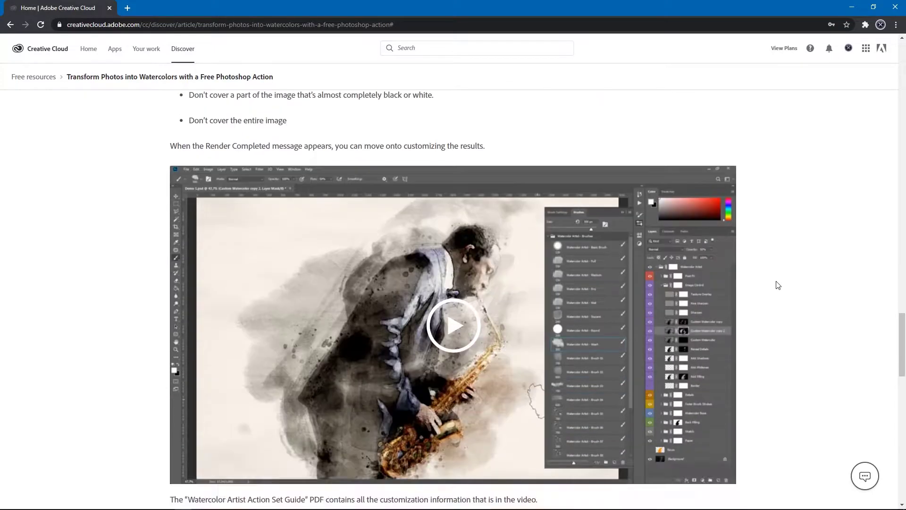
pyautogui.scroll(-14, 779, 283)
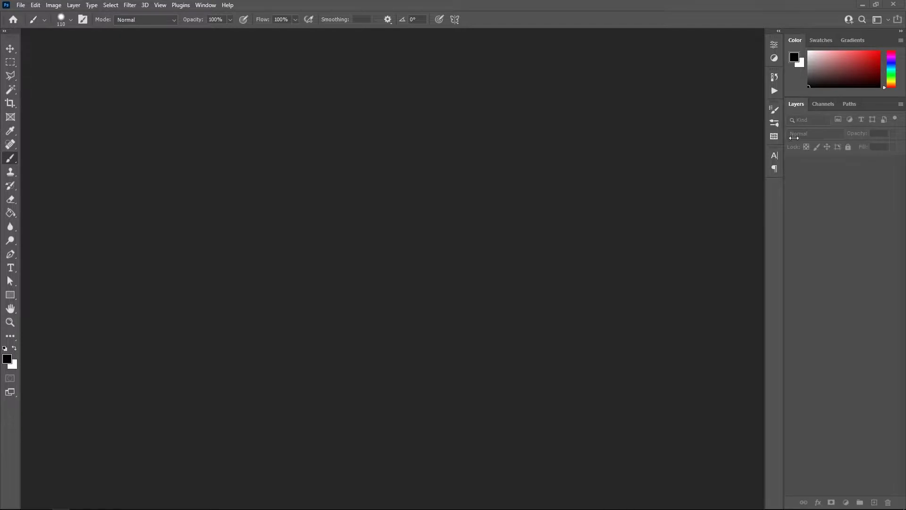
# Step: Switch to Photoshop, collapse the color picker area and open the photo pexels-pixabay-66304.jpg
pyautogui.doubleClick(884, 44)
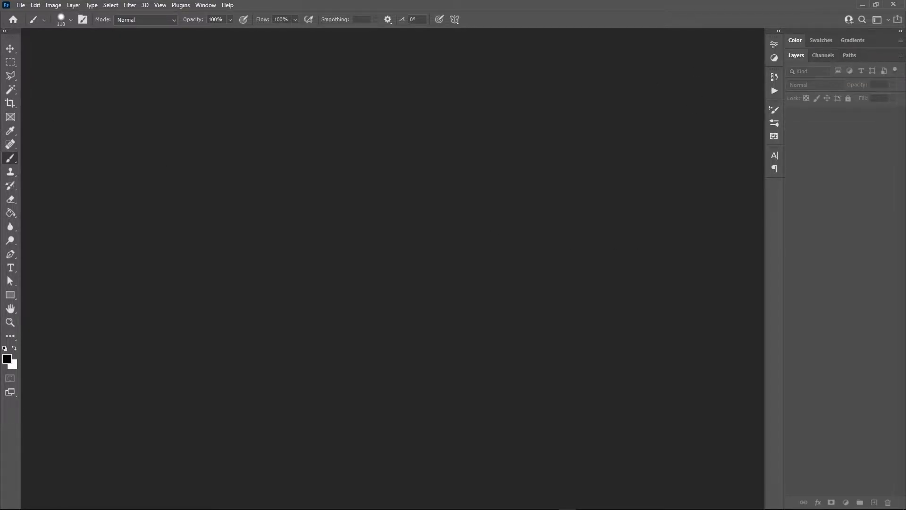
pyautogui.moveTo(492, 276); pyautogui.dragTo(423, 262)
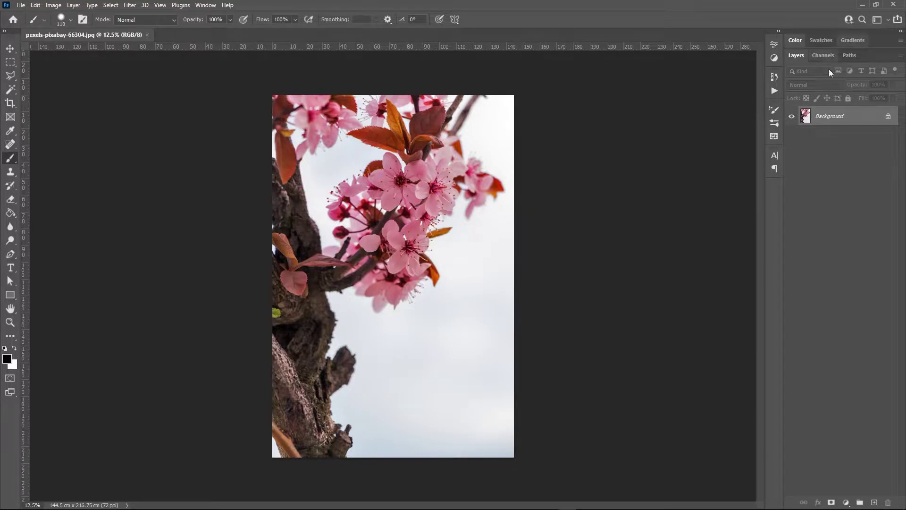
pyautogui.click(774, 90)
pyautogui.click(774, 94)
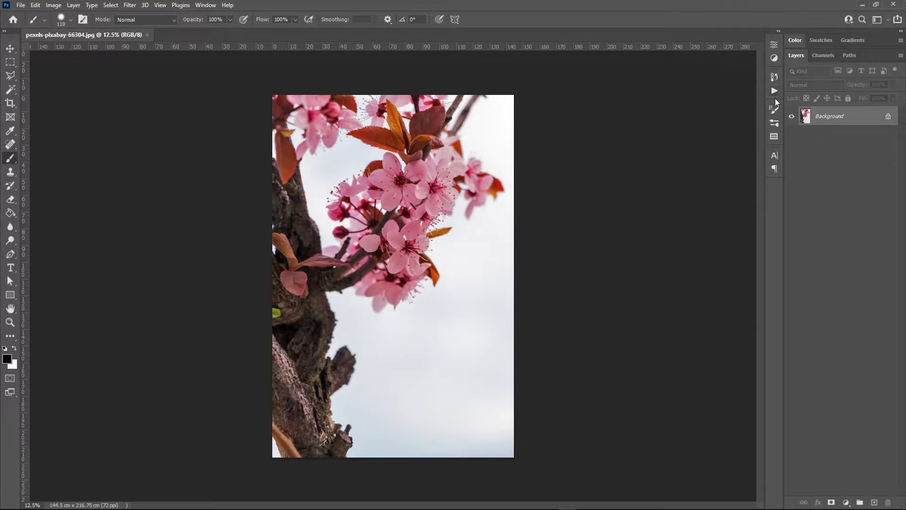
# Step: Resize the image to 2000 by 3000 pixels and fit it to the window
pyautogui.hotkey('ctrl', 'alt', 'i')
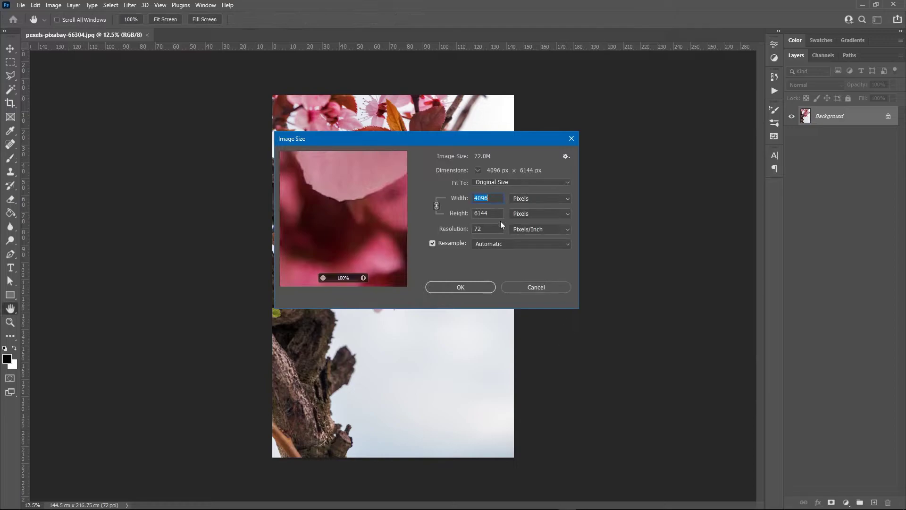
pyautogui.write('200')
pyautogui.press('Tab')
pyautogui.write('0')
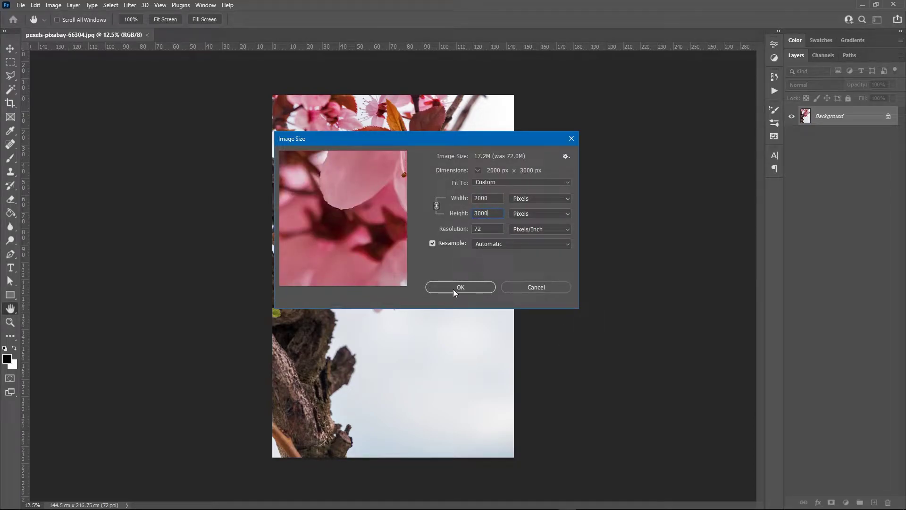
pyautogui.click(453, 289)
pyautogui.hotkey('ctrl', '0')
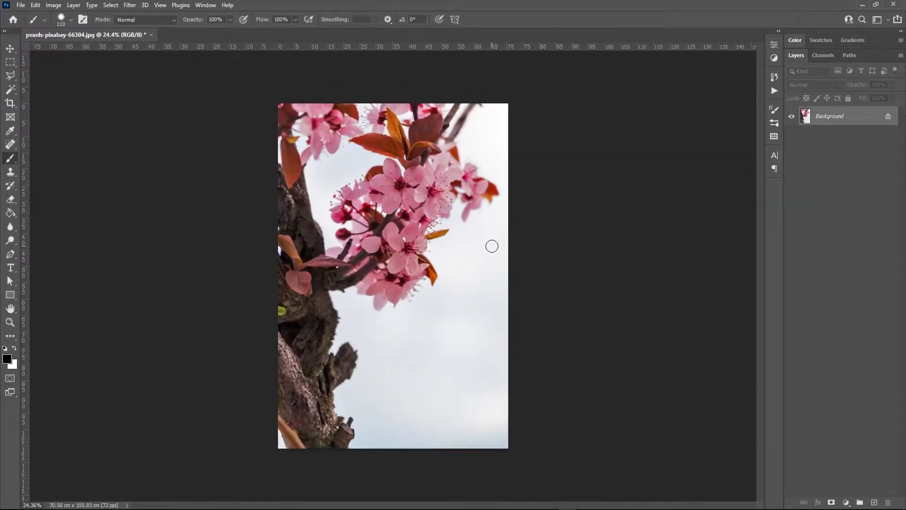
# Step: Run the SETUP action from the Watercolor Artist set and continue past its completion message
pyautogui.click(775, 91)
pyautogui.click(701, 134)
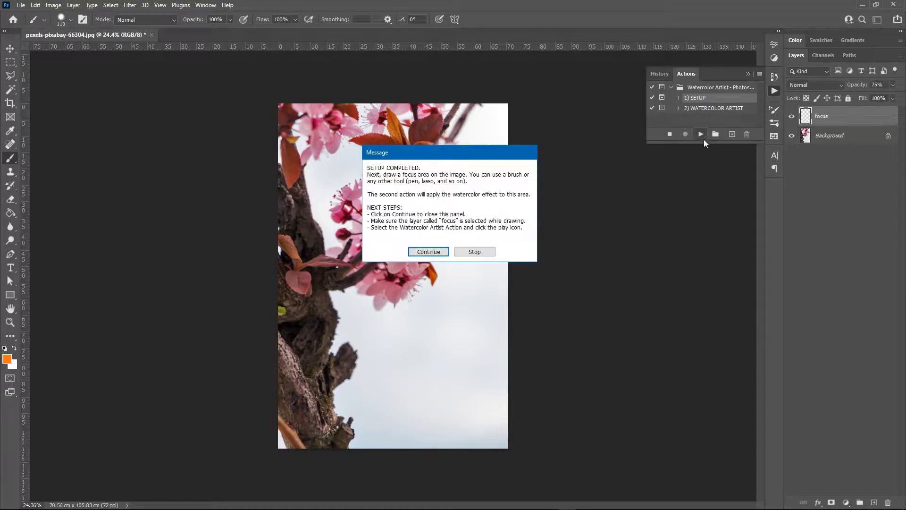
pyautogui.moveTo(481, 159); pyautogui.dragTo(444, 171)
pyautogui.click(392, 260)
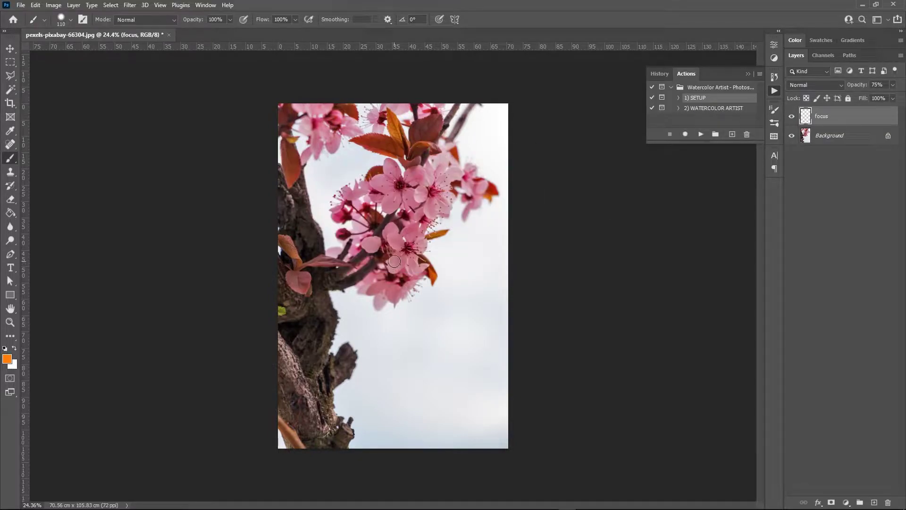
# Step: Select the WATERCOLOR ARTIST action and paint orange over the tree trunk and central blossoms on the focus layer, enlarging the brush to 175
pyautogui.click(701, 110)
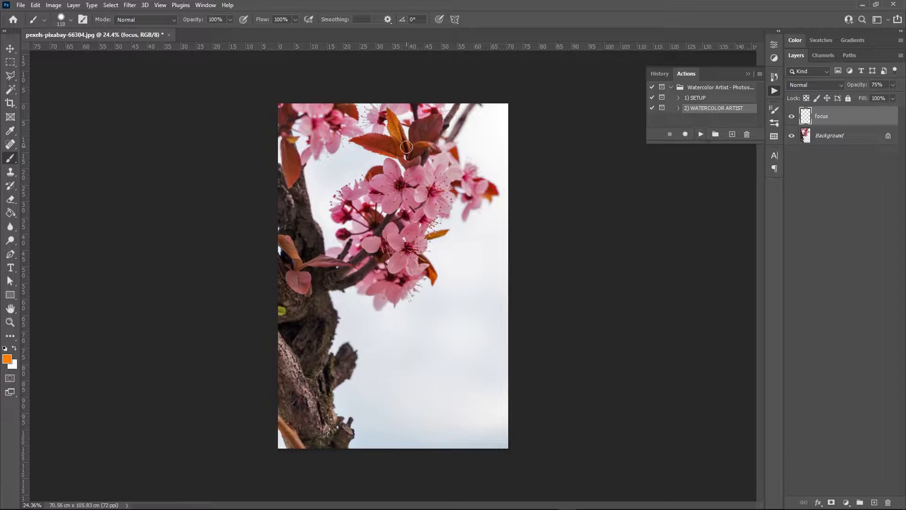
pyautogui.moveTo(383, 189)
pyautogui.mouseDown()
pyautogui.moveTo(389, 164)
pyautogui.moveTo(395, 185)
pyautogui.moveTo(370, 178)
pyautogui.moveTo(377, 172)
pyautogui.moveTo(365, 190)
pyautogui.moveTo(414, 197)
pyautogui.moveTo(416, 158)
pyautogui.moveTo(405, 158)
pyautogui.moveTo(419, 173)
pyautogui.moveTo(373, 190)
pyautogui.moveTo(423, 227)
pyautogui.moveTo(437, 166)
pyautogui.moveTo(385, 219)
pyautogui.moveTo(356, 198)
pyautogui.moveTo(345, 216)
pyautogui.moveTo(367, 229)
pyautogui.moveTo(345, 238)
pyautogui.moveTo(421, 236)
pyautogui.moveTo(405, 283)
pyautogui.moveTo(369, 285)
pyautogui.moveTo(312, 251)
pyautogui.moveTo(288, 196)
pyautogui.moveTo(297, 218)
pyautogui.moveTo(288, 272)
pyautogui.moveTo(326, 316)
pyautogui.moveTo(342, 283)
pyautogui.moveTo(297, 310)
pyautogui.moveTo(318, 373)
pyautogui.moveTo(330, 359)
pyautogui.moveTo(327, 388)
pyautogui.moveTo(344, 427)
pyautogui.moveTo(291, 425)
pyautogui.mouseUp()
pyautogui.press(']')
pyautogui.press(']')
pyautogui.press(']')
pyautogui.press(']')
pyautogui.press(']')
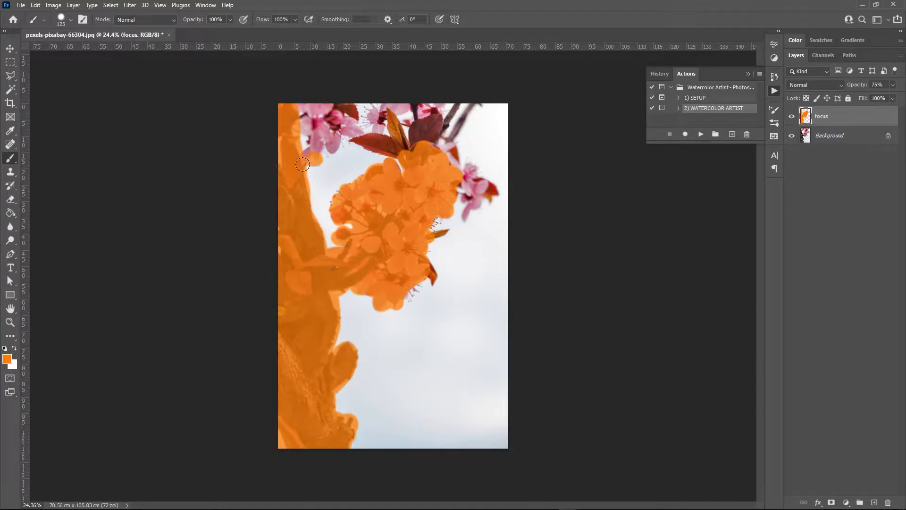
# Step: Reduce the brush to 70 and paint the remaining upper blossoms, leaves and thin branches on the focus layer
pyautogui.press('[')
pyautogui.press('[')
pyautogui.press('[')
pyautogui.press('[')
pyautogui.press('[')
pyautogui.press('[')
pyautogui.press('[')
pyautogui.moveTo(310, 141)
pyautogui.mouseDown()
pyautogui.moveTo(342, 115)
pyautogui.moveTo(370, 118)
pyautogui.moveTo(399, 142)
pyautogui.moveTo(434, 123)
pyautogui.moveTo(445, 154)
pyautogui.moveTo(487, 199)
pyautogui.moveTo(444, 234)
pyautogui.moveTo(416, 297)
pyautogui.moveTo(330, 203)
pyautogui.mouseUp()
pyautogui.press('e')
pyautogui.press('b')
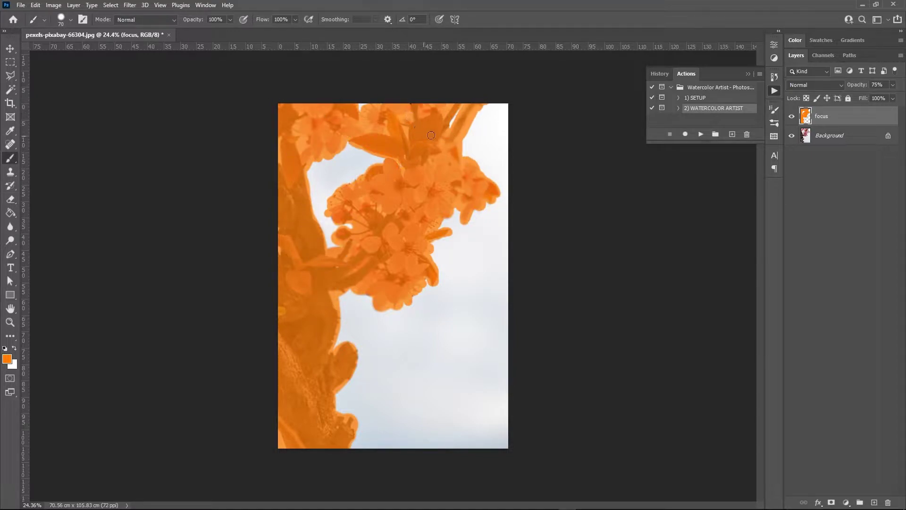
# Step: Run the WATERCOLOR ARTIST action and dismiss its completion message
pyautogui.click(701, 135)
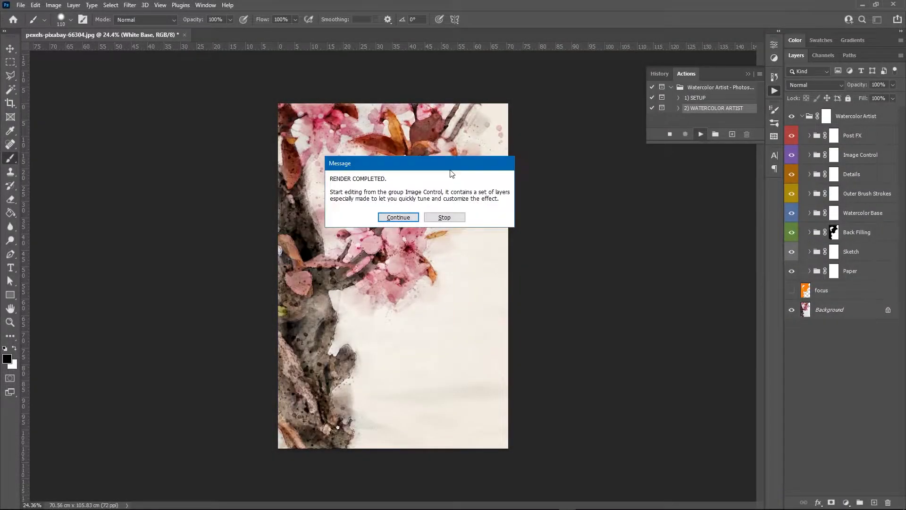
pyautogui.press('Return')
pyautogui.click(773, 91)
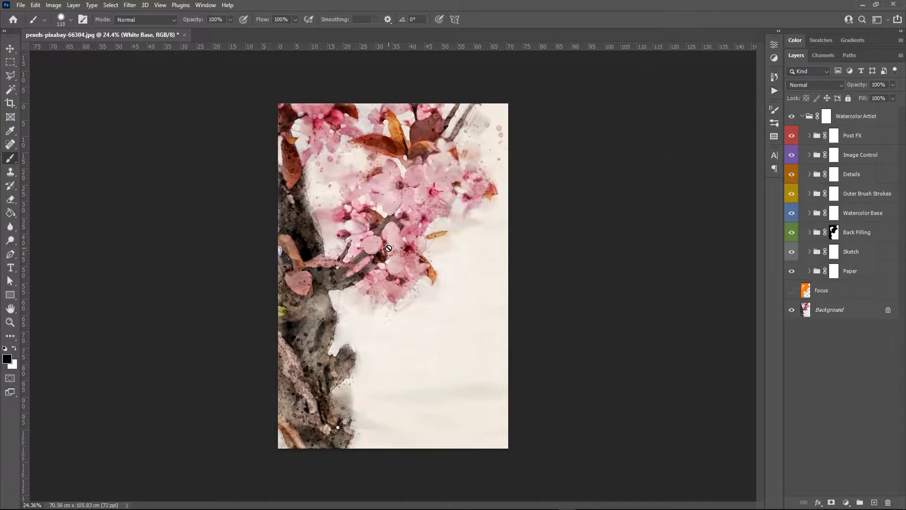
# Step: Fit the image to the window and hide all effect groups from Post FX down to Sketch
pyautogui.press('z')
pyautogui.moveTo(389, 248)
pyautogui.mouseDown()
pyautogui.moveTo(407, 253)
pyautogui.moveTo(395, 262)
pyautogui.mouseUp()
pyautogui.hotkey('ctrl', '0')
pyautogui.moveTo(792, 135); pyautogui.dragTo(794, 258)
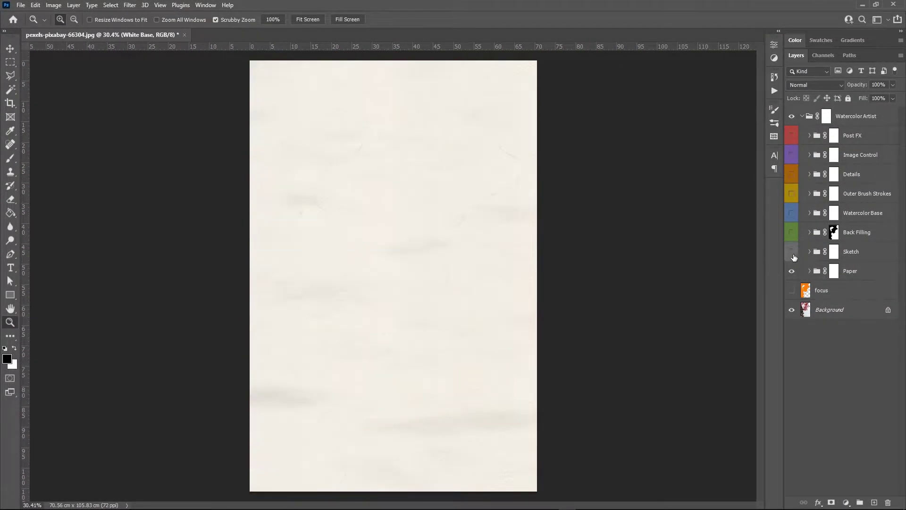
# Step: Show the Sketch group and adjust the opacity of a layer inside it
pyautogui.click(792, 252)
pyautogui.click(810, 252)
pyautogui.click(858, 276)
pyautogui.click(893, 85)
pyautogui.moveTo(899, 97); pyautogui.dragTo(884, 97)
pyautogui.click(871, 294)
pyautogui.click(892, 85)
pyautogui.click(810, 251)
# Step: Show the Watercolor Base and Outer Brush Strokes groups, and hide Back Filling after inspecting its layers
pyautogui.click(792, 232)
pyautogui.click(810, 232)
pyautogui.click(792, 212)
pyautogui.click(792, 194)
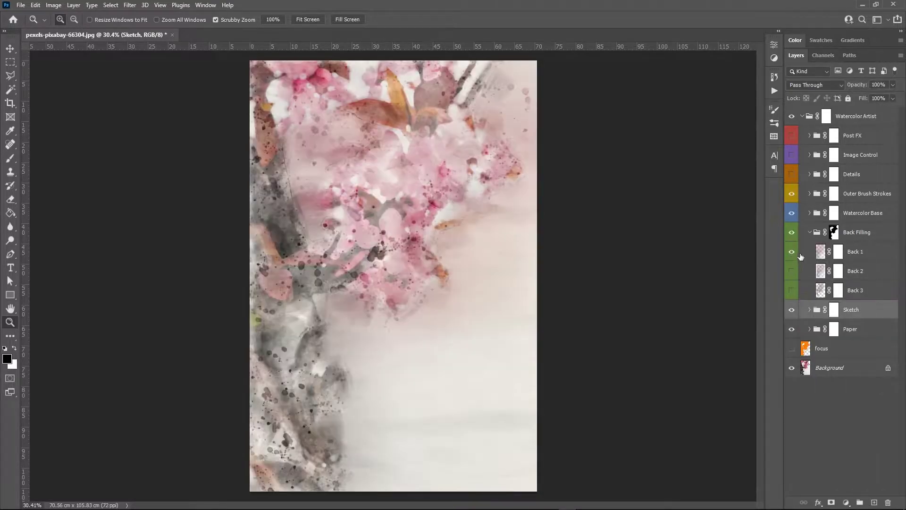
pyautogui.click(791, 232)
pyautogui.click(809, 232)
# Step: Show the Details, Image Control and Post FX groups
pyautogui.click(792, 174)
pyautogui.click(791, 155)
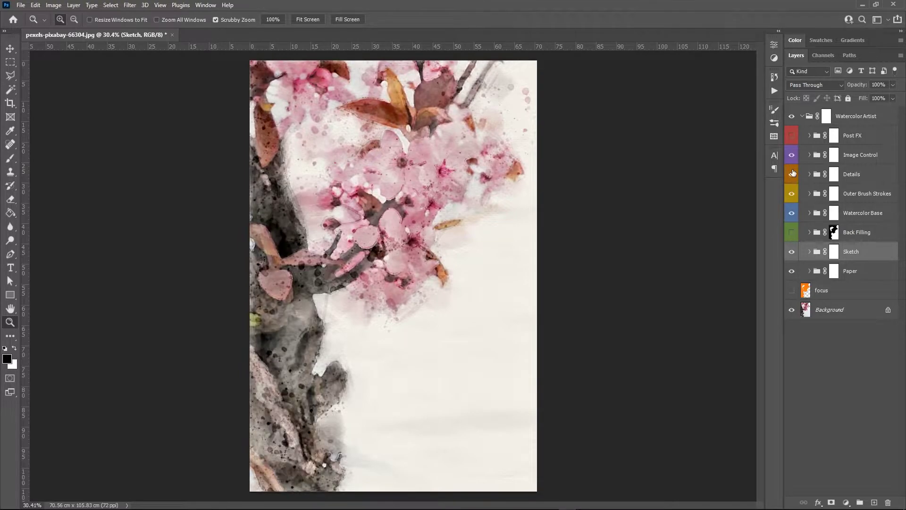
pyautogui.click(792, 138)
# Step: Expand the Watercolor Base group and compare the image with Splash 2, Small Splash 2 and Image Control hidden and shown
pyautogui.moveTo(791, 155)
pyautogui.mouseDown()
pyautogui.moveTo(792, 193)
pyautogui.moveTo(792, 174)
pyautogui.mouseUp()
pyautogui.click(811, 213)
pyautogui.click(805, 276)
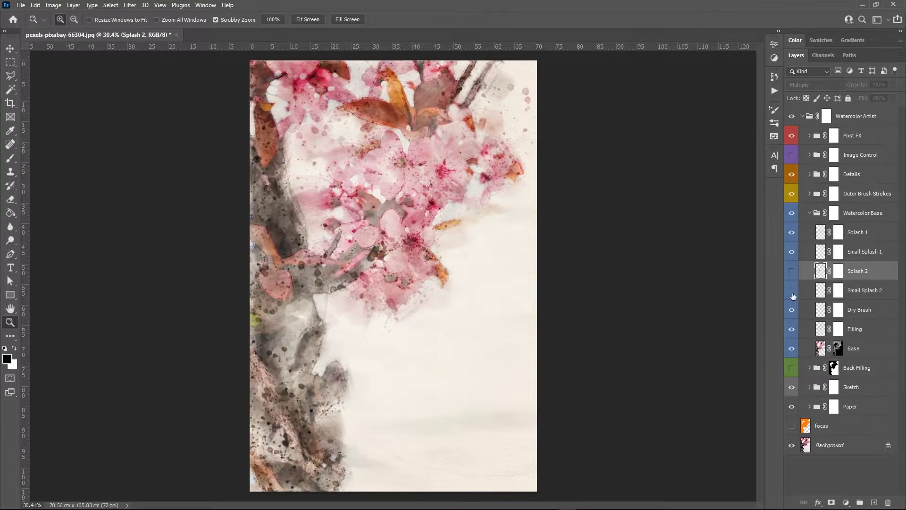
pyautogui.click(791, 271)
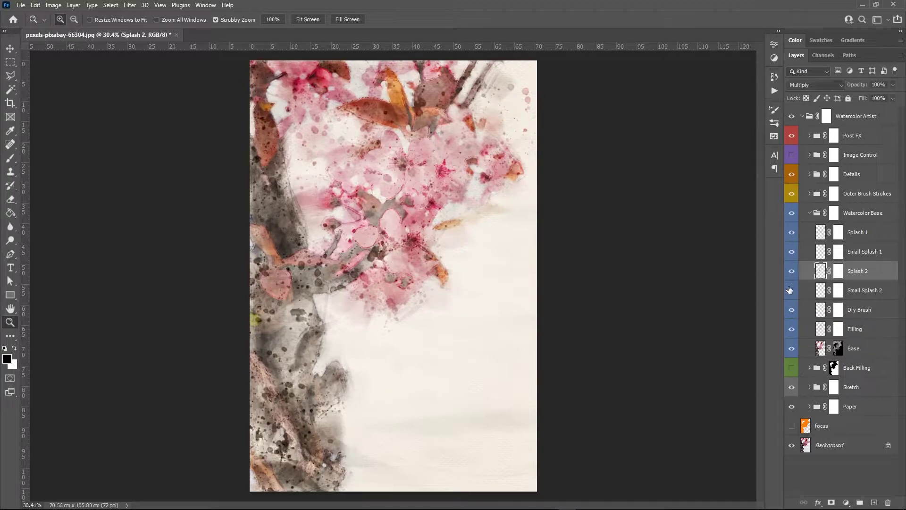
pyautogui.click(792, 155)
pyautogui.click(791, 291)
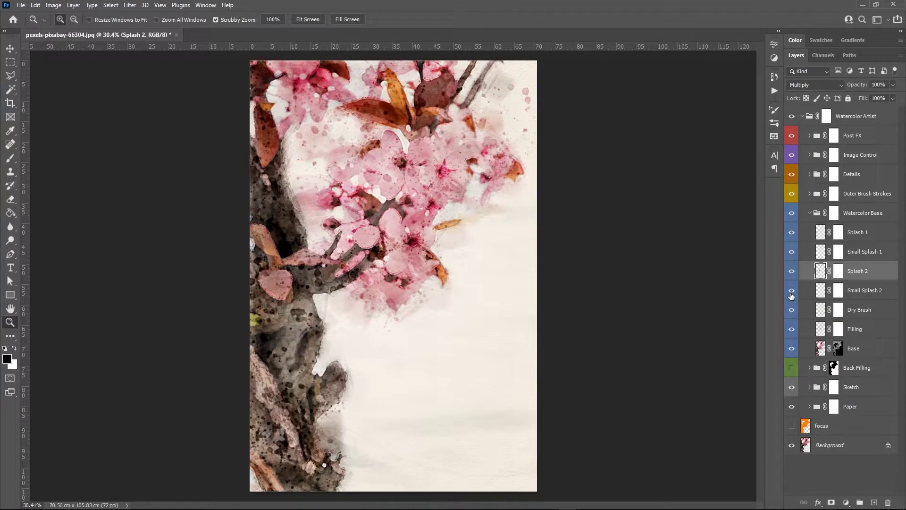
# Step: Group the four splash layers in Watercolor Base and add a layer mask to the new group
pyautogui.keyDown('shift'); pyautogui.click(862, 238); pyautogui.keyUp('shift')
pyautogui.keyDown('shift'); pyautogui.click(865, 290); pyautogui.keyUp('shift')
pyautogui.hotkey('ctrl', 'g')
pyautogui.click(832, 502)
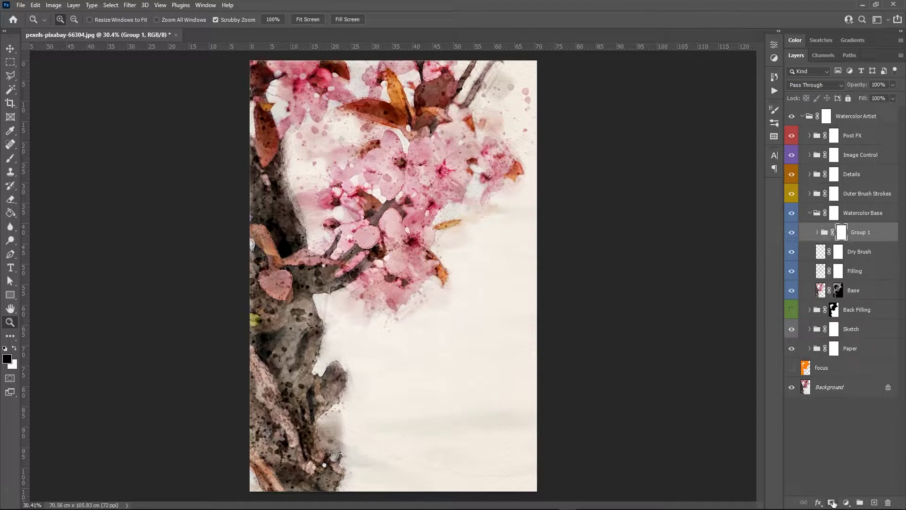
# Step: Paint black on the splash group's layer mask over the blossoms with the Watercolor Artist - Wet brush at 150 px
pyautogui.press('b')
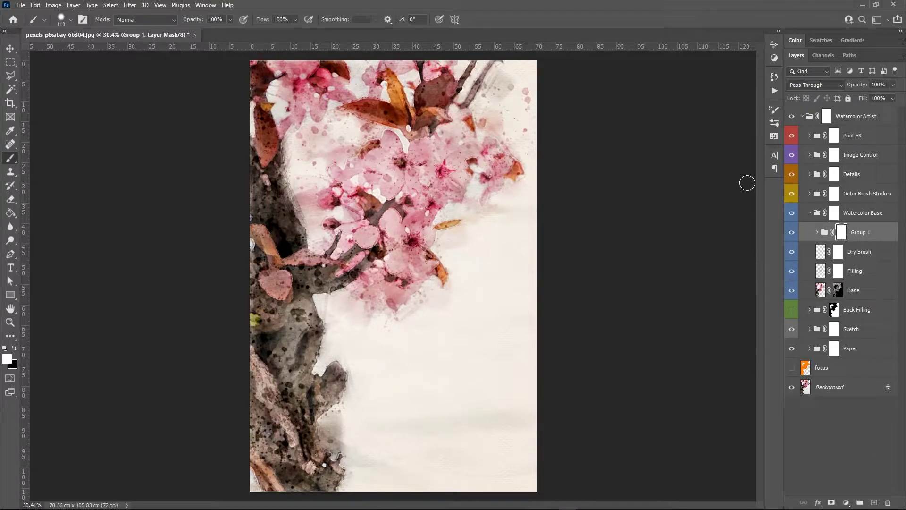
pyautogui.press('F5')
pyautogui.click(636, 106)
pyautogui.moveTo(761, 222); pyautogui.dragTo(762, 231)
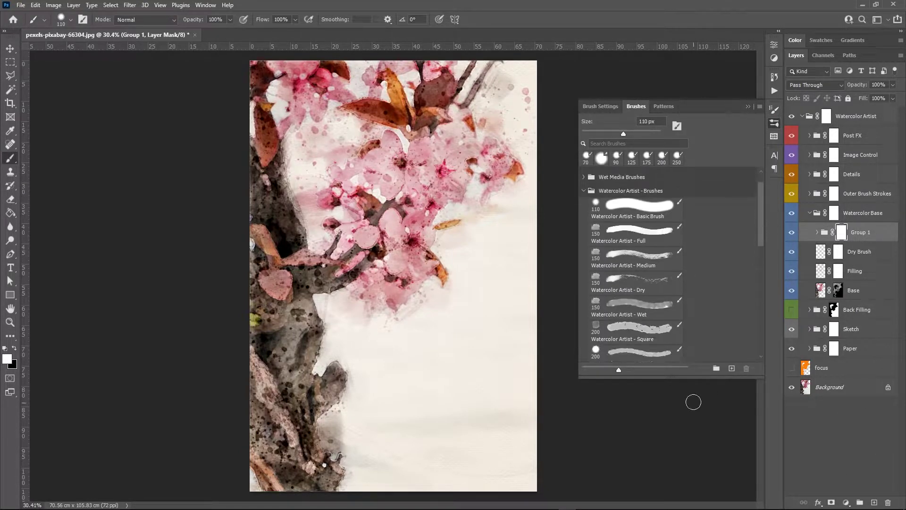
pyautogui.moveTo(693, 377); pyautogui.dragTo(695, 493)
pyautogui.moveTo(579, 222); pyautogui.dragTo(632, 223)
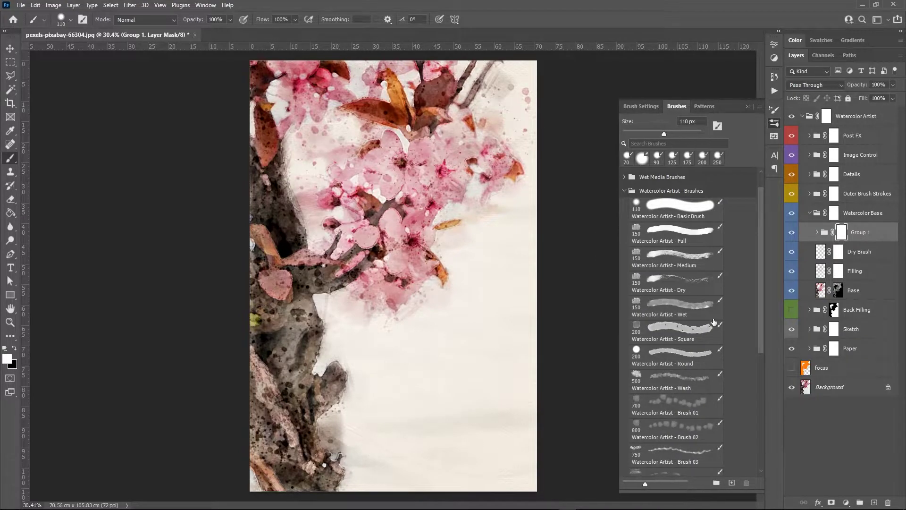
pyautogui.click(684, 312)
pyautogui.press('x')
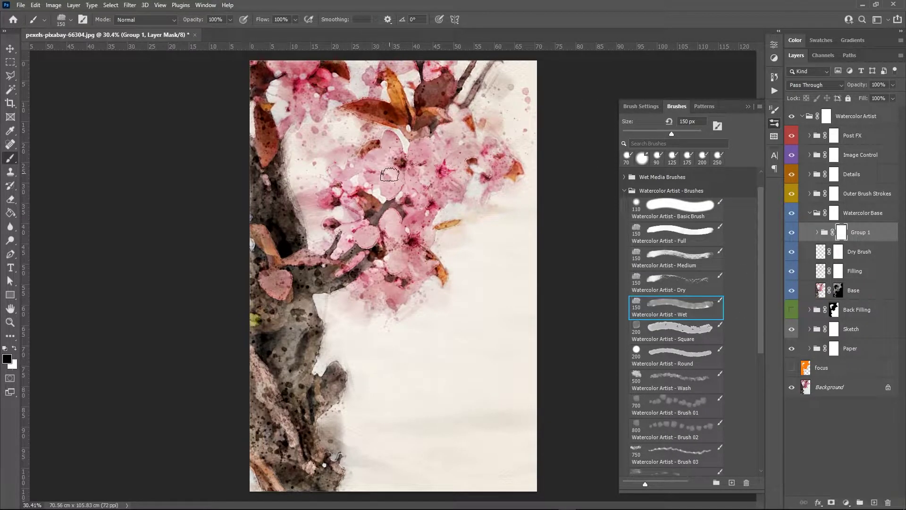
pyautogui.moveTo(392, 175)
pyautogui.mouseDown()
pyautogui.moveTo(384, 181)
pyautogui.moveTo(447, 188)
pyautogui.moveTo(463, 146)
pyautogui.mouseUp()
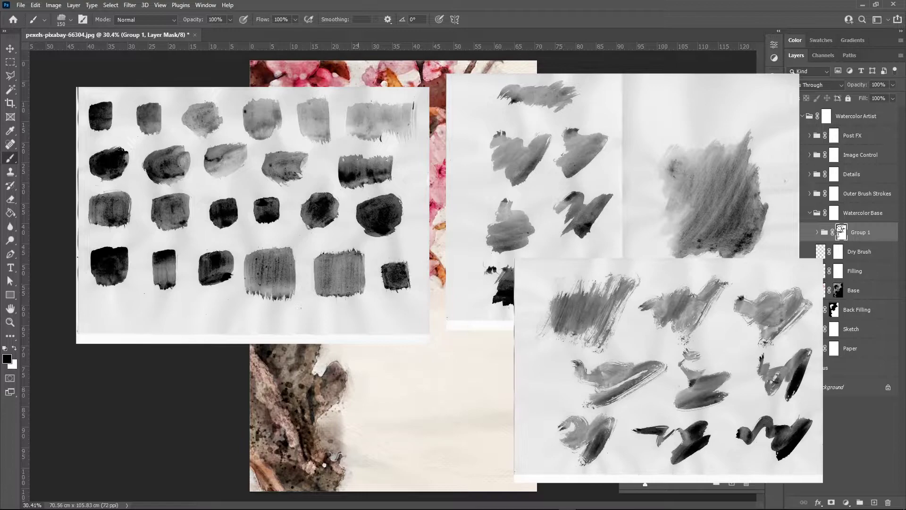
# Step: Select the Filling layer in the Watercolor Base group and set its opacity to 35%
pyautogui.click(864, 252)
pyautogui.click(859, 271)
pyautogui.click(864, 288)
pyautogui.click(864, 271)
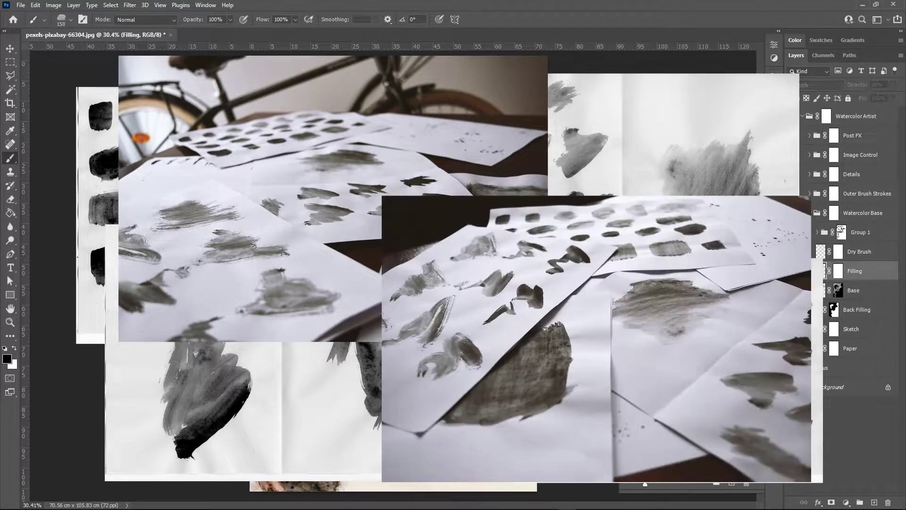
pyautogui.click(893, 85)
pyautogui.moveTo(881, 96)
pyautogui.mouseDown()
pyautogui.moveTo(900, 88)
pyautogui.moveTo(884, 97)
pyautogui.moveTo(892, 106)
pyautogui.moveTo(891, 97)
pyautogui.moveTo(871, 97)
pyautogui.mouseUp()
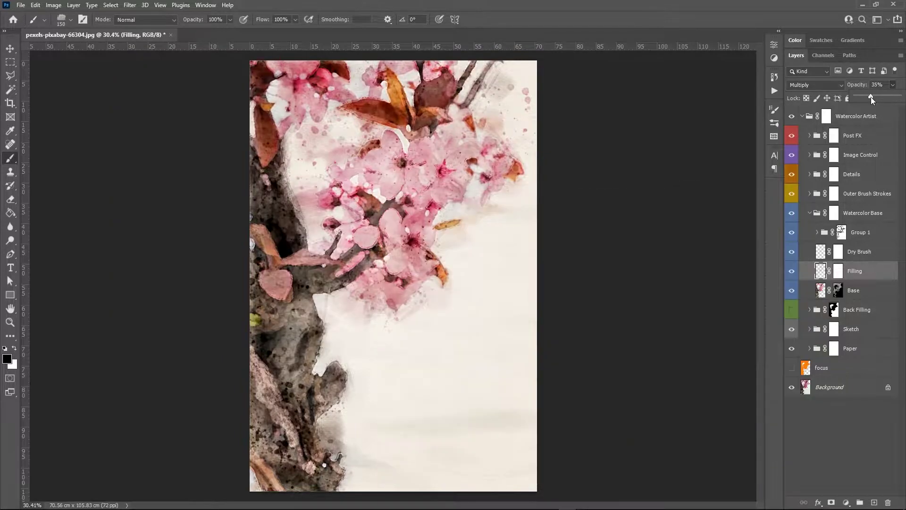
# Step: Collapse Watercolor Base, expand Outer Brush Strokes, and hide all its layers except Outer 1
pyautogui.click(810, 213)
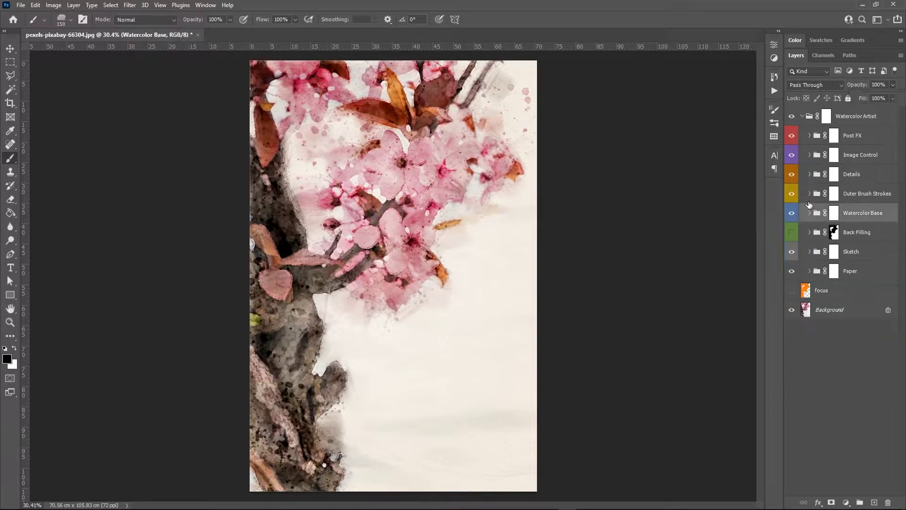
pyautogui.click(810, 194)
pyautogui.moveTo(792, 213); pyautogui.dragTo(795, 288)
pyautogui.click(791, 213)
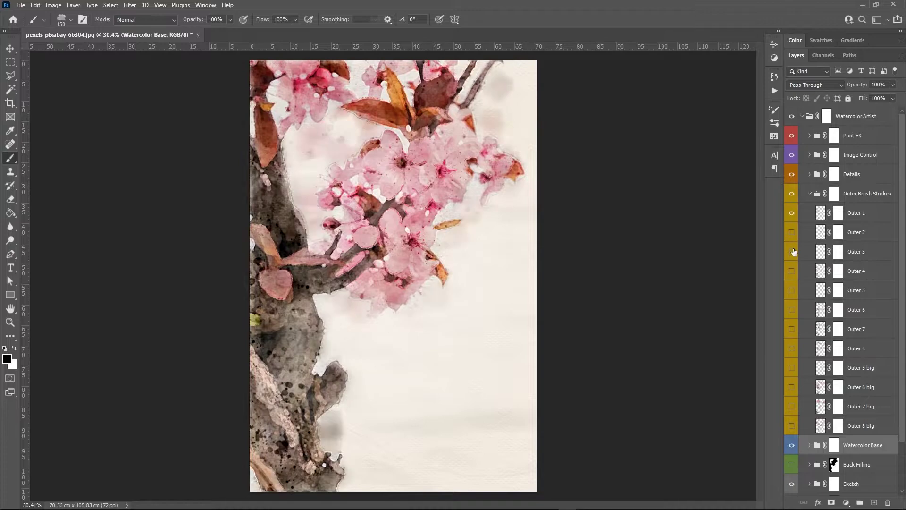
# Step: Show the Outer 3 and Outer 5 layers, leaving Outer 2 and Outer 4 hidden
pyautogui.click(792, 235)
pyautogui.click(792, 255)
pyautogui.click(793, 274)
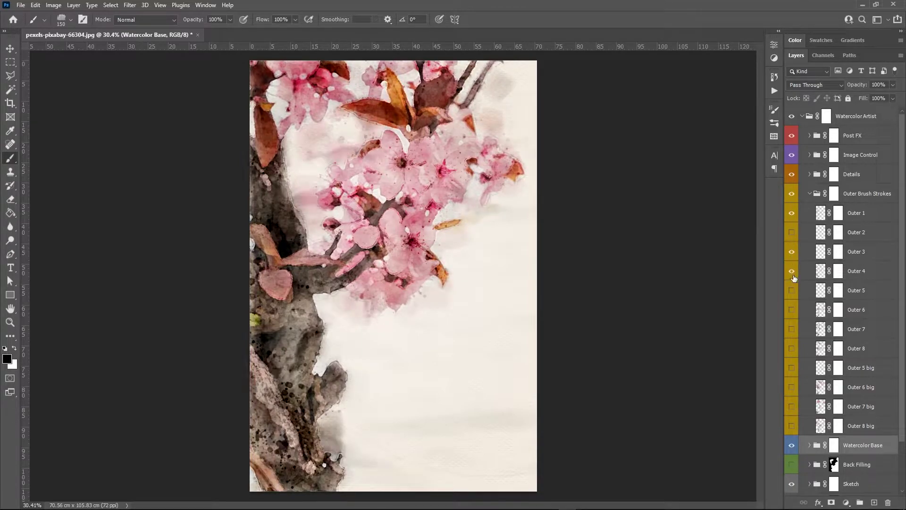
pyautogui.click(793, 274)
pyautogui.click(793, 293)
# Step: Preview Outer 6, Outer 7 and Outer 8 one at a time, hide them again, and show Outer 5 big
pyautogui.click(792, 310)
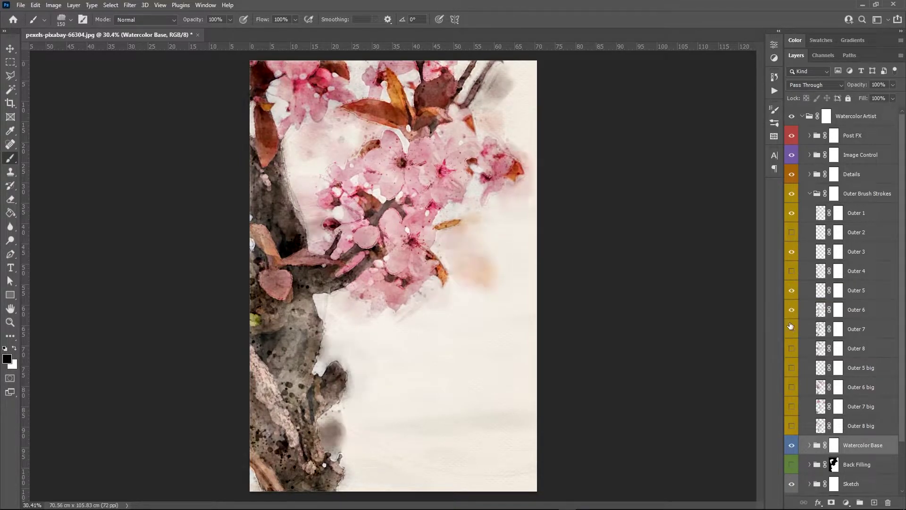
pyautogui.click(791, 309)
pyautogui.click(791, 329)
pyautogui.click(793, 333)
pyautogui.click(792, 348)
pyautogui.click(792, 349)
pyautogui.click(792, 369)
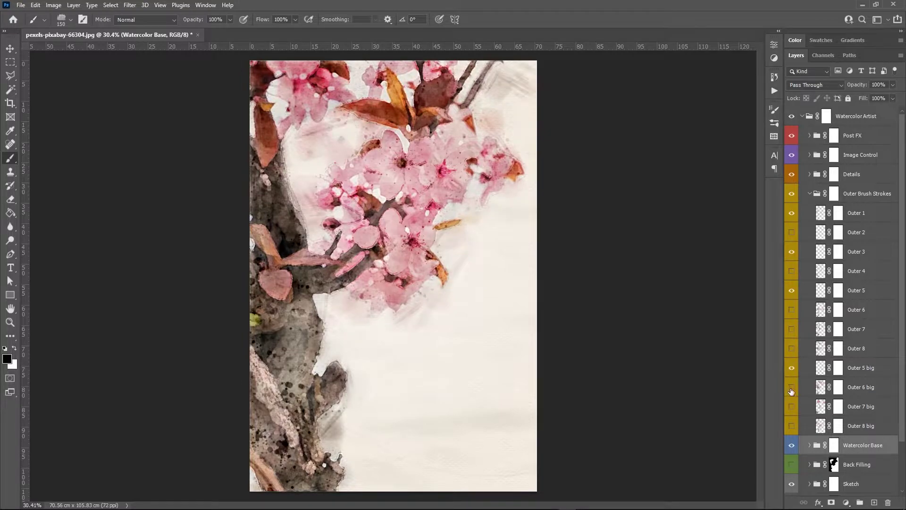
# Step: Preview Outer 6 big, Outer 7 big, Outer 8 big, Outer 8, Outer 7 and Outer 6 in turn, hiding each again
pyautogui.click(792, 387)
pyautogui.click(792, 388)
pyautogui.click(792, 406)
pyautogui.click(792, 407)
pyautogui.click(792, 426)
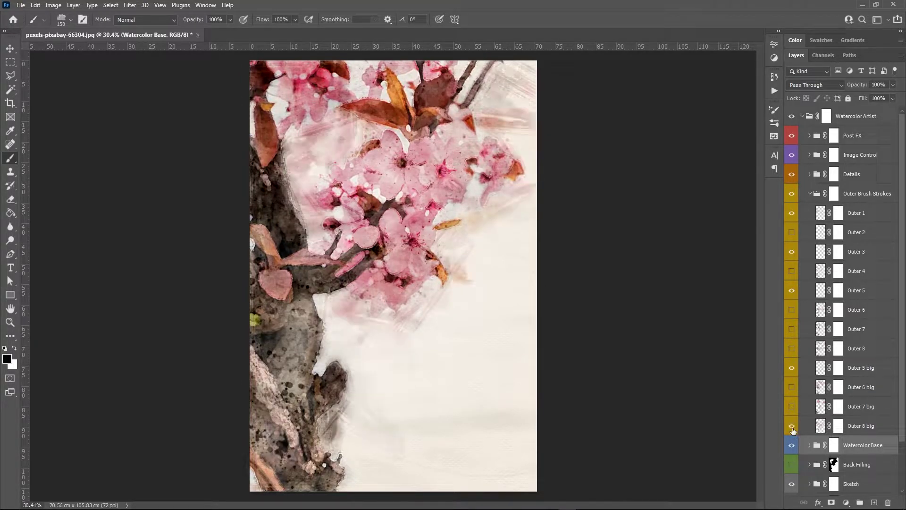
pyautogui.click(792, 426)
pyautogui.click(792, 350)
pyautogui.click(792, 350)
pyautogui.click(791, 332)
pyautogui.click(791, 331)
pyautogui.click(792, 310)
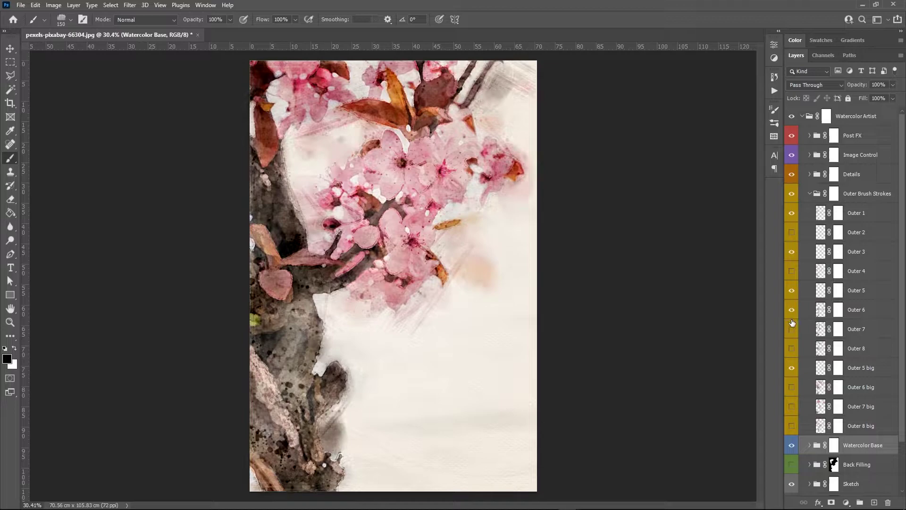
pyautogui.click(792, 310)
# Step: Show the Outer 2 layer and set its opacity to 65%
pyautogui.click(792, 232)
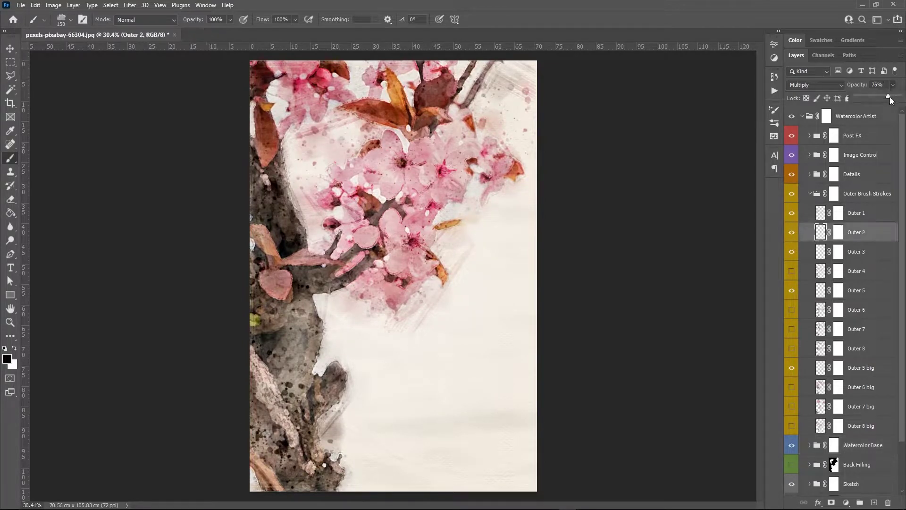
pyautogui.moveTo(880, 97); pyautogui.dragTo(883, 98)
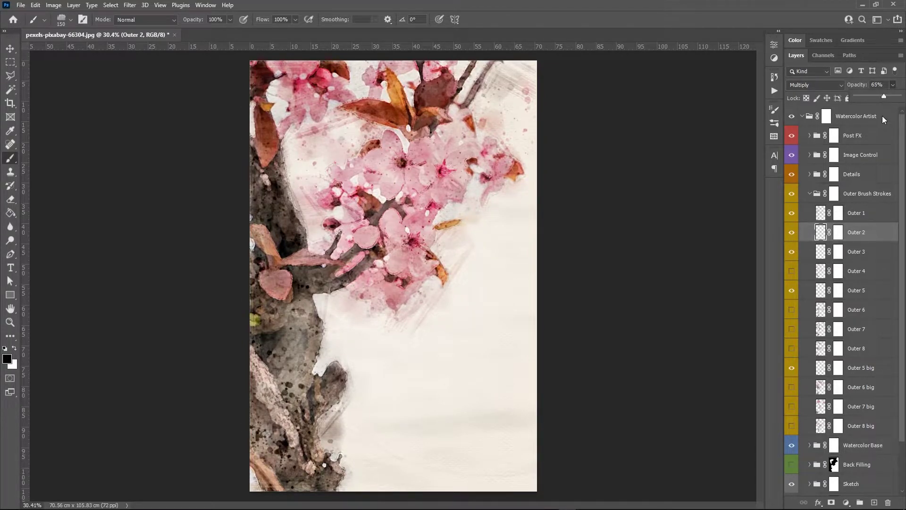
pyautogui.click(792, 235)
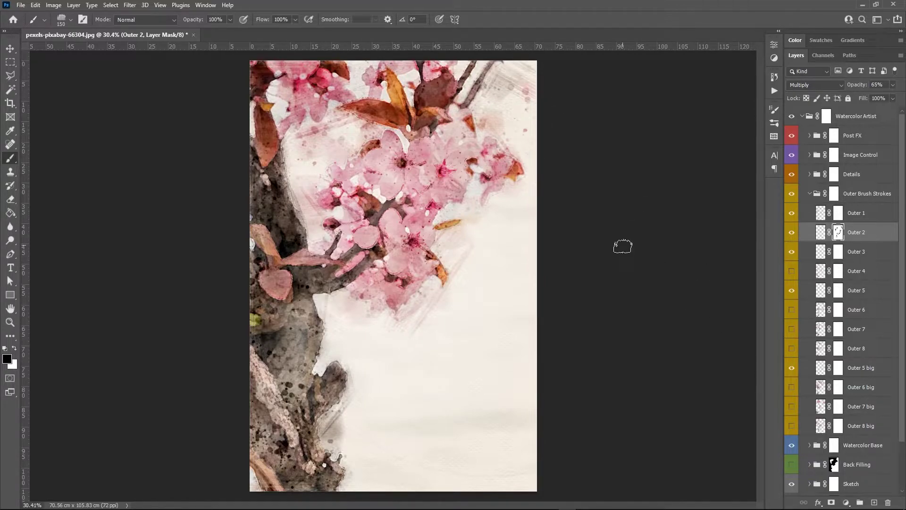
# Step: Compare the painting with Outer 6, Outer 6 big, Outer 7 big and Outer 8 big toggled on and off
pyautogui.click(792, 427)
pyautogui.click(792, 427)
pyautogui.click(792, 313)
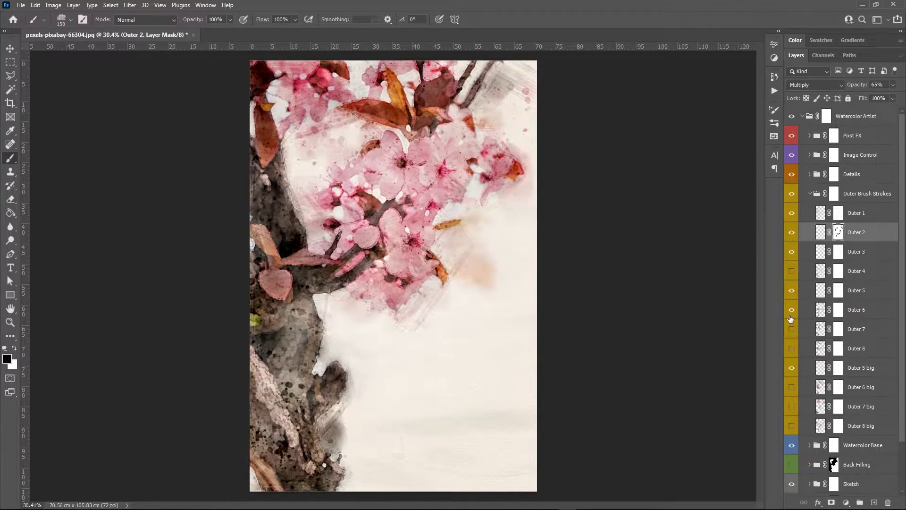
pyautogui.click(791, 315)
pyautogui.click(791, 386)
pyautogui.click(792, 387)
pyautogui.click(792, 387)
pyautogui.click(792, 387)
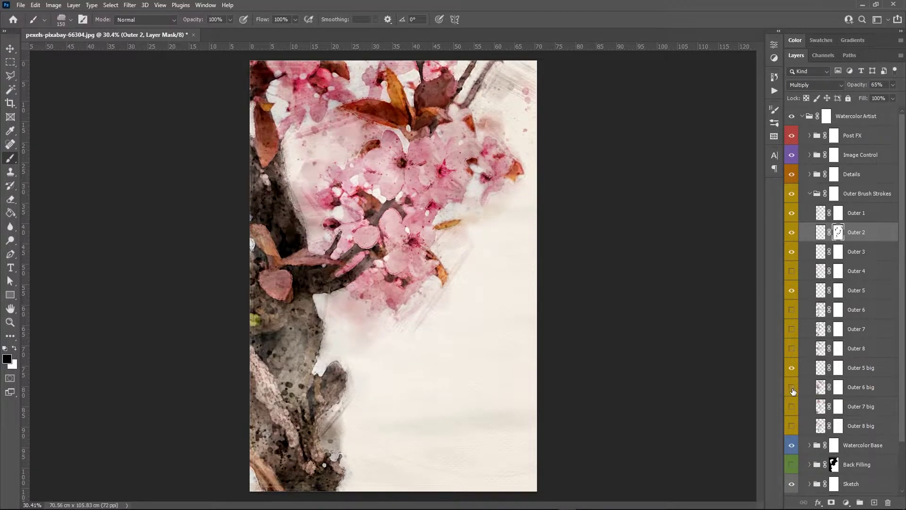
pyautogui.click(793, 387)
pyautogui.click(792, 407)
pyautogui.click(792, 409)
pyautogui.click(792, 426)
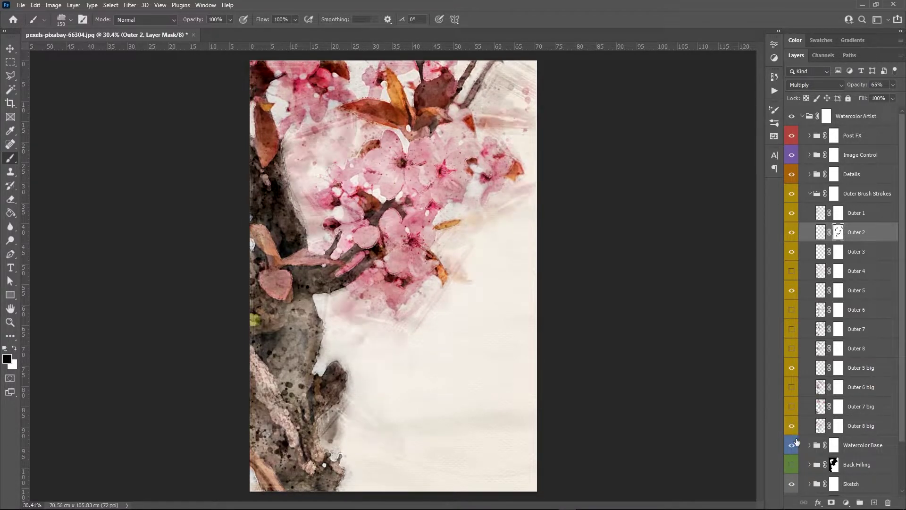
pyautogui.click(792, 426)
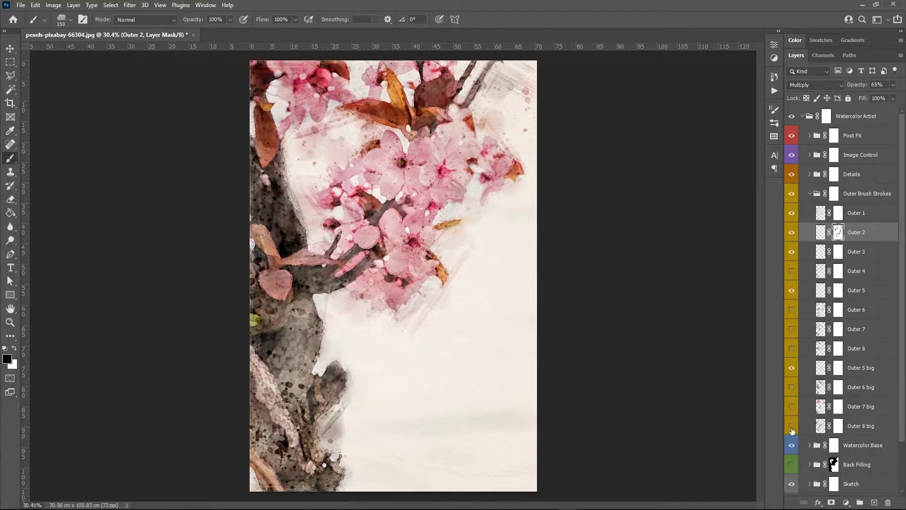
pyautogui.click(792, 329)
# Step: Collapse Outer Brush Strokes, expand the Details group, and hide all its layers except Outline 2
pyautogui.click(809, 194)
pyautogui.click(810, 174)
pyautogui.moveTo(792, 194); pyautogui.dragTo(792, 271)
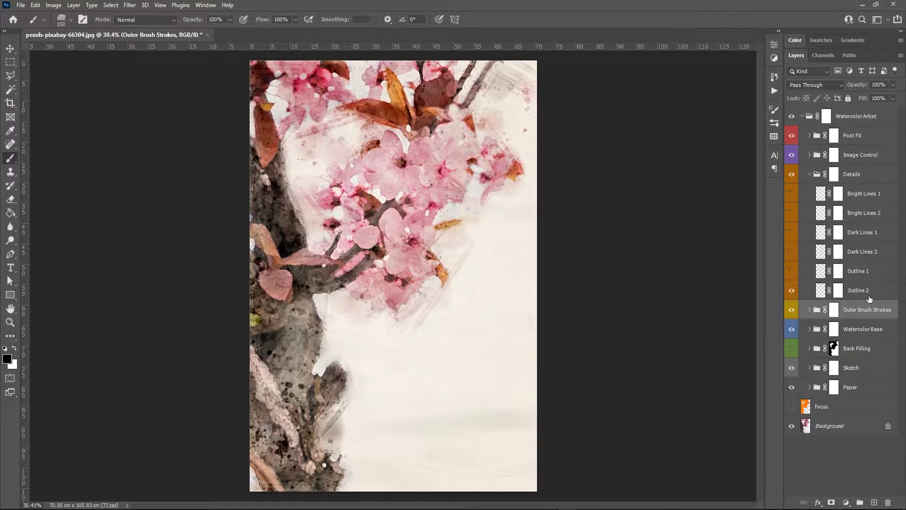
# Step: Adjust the blend mode and fill of the Outline 2 layer
pyautogui.click(870, 295)
pyautogui.click(893, 98)
pyautogui.click(893, 98)
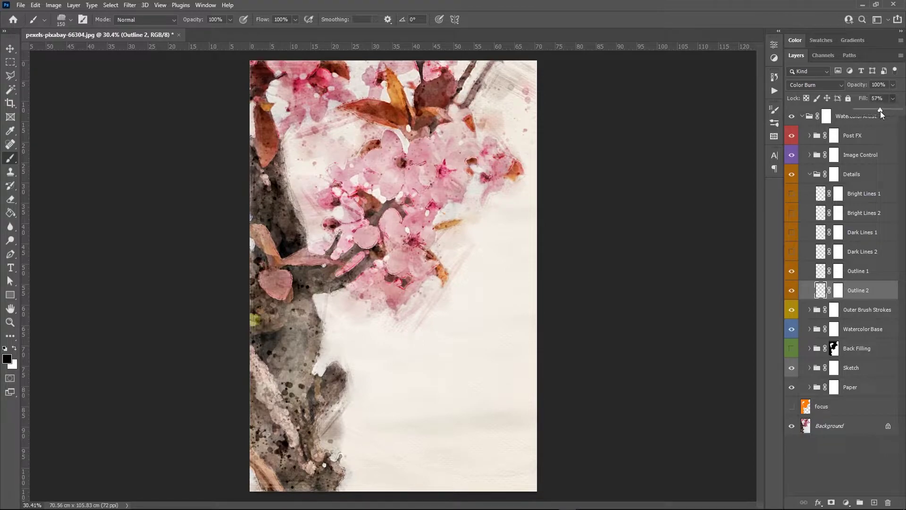
pyautogui.click(816, 85)
pyautogui.click(800, 124)
pyautogui.click(893, 98)
pyautogui.moveTo(883, 110); pyautogui.dragTo(891, 112)
# Step: Set the Outline 1 layer's blend mode to Color Burn and reduce its fill
pyautogui.hotkey('alt', ']')
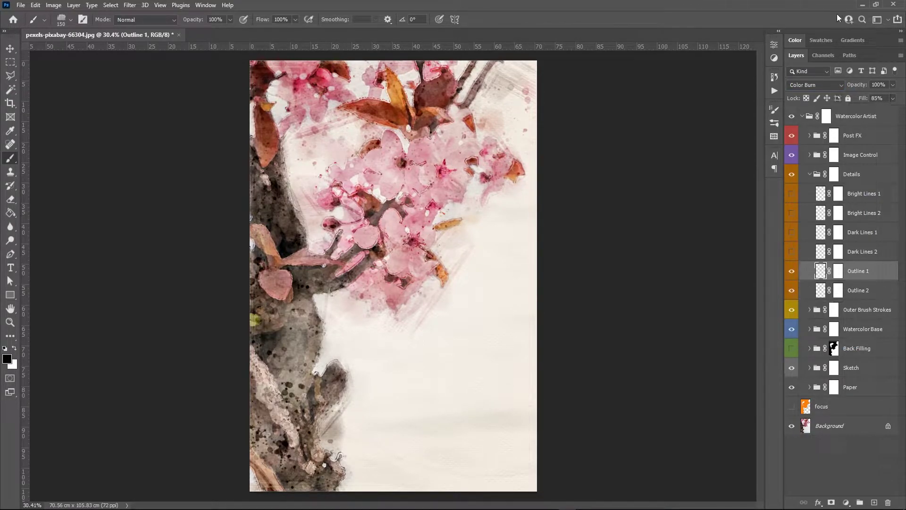
pyautogui.click(815, 85)
pyautogui.click(805, 133)
pyautogui.click(893, 98)
pyautogui.moveTo(894, 110); pyautogui.dragTo(886, 111)
# Step: Show Dark Lines 2, Dark Lines 1 and Bright Lines 2, and set the fill of Bright Lines 2 to 72%
pyautogui.click(864, 254)
pyautogui.click(792, 232)
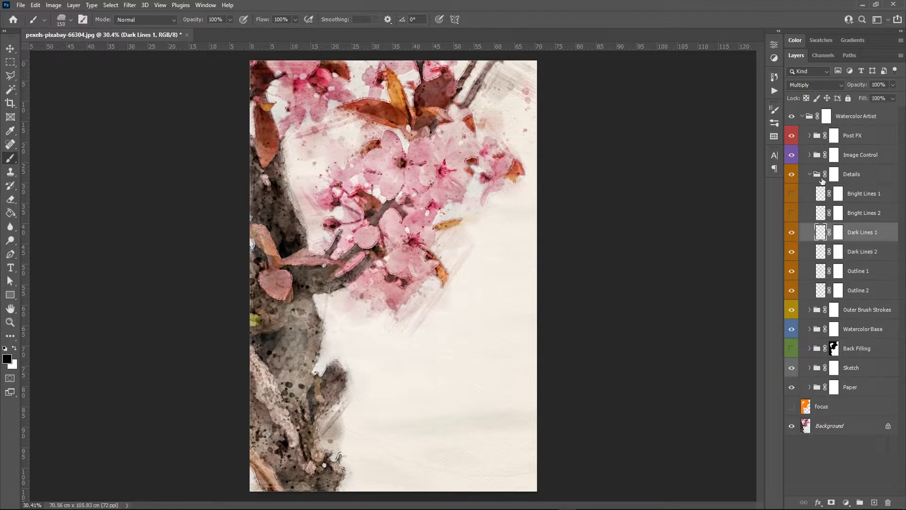
pyautogui.click(892, 98)
pyautogui.click(792, 215)
pyautogui.click(864, 213)
pyautogui.click(893, 98)
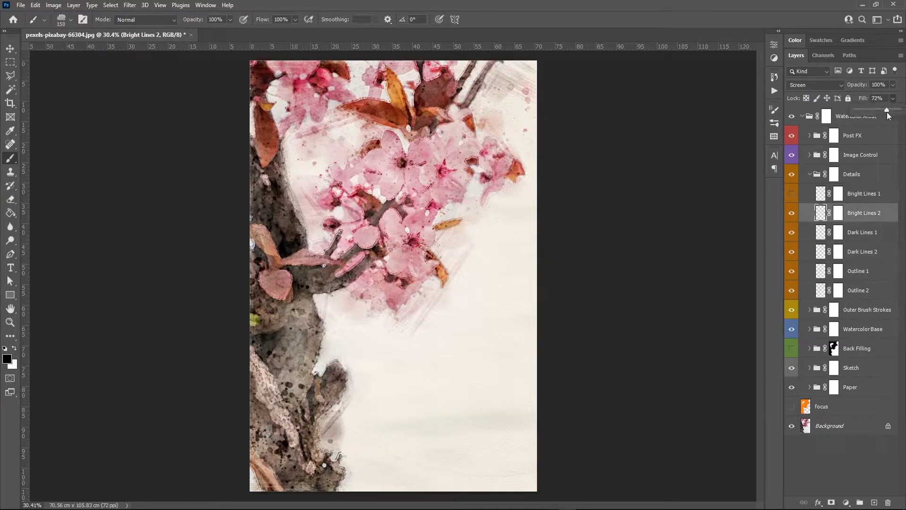
# Step: Show the Bright Lines 1 layer, try the Color Dodge blend mode on it, and set its fill to 93%
pyautogui.click(791, 194)
pyautogui.click(861, 193)
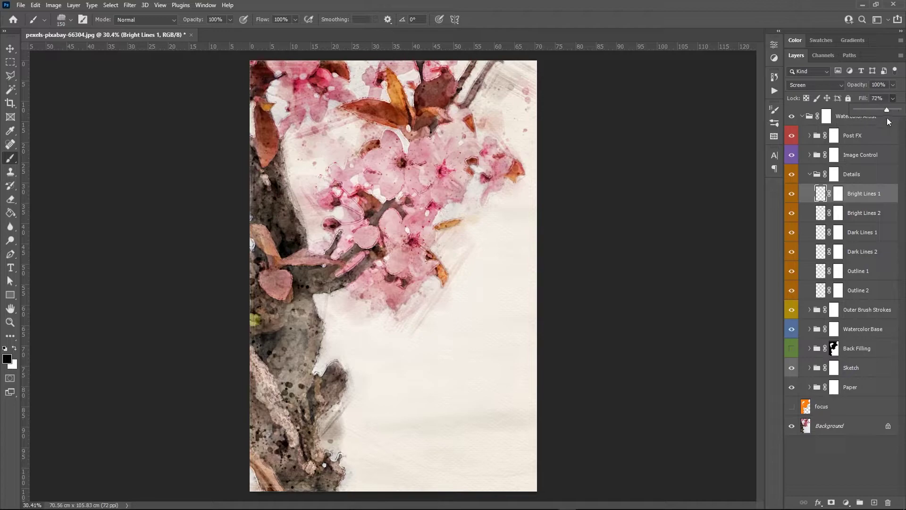
pyautogui.click(815, 85)
pyautogui.moveTo(888, 118)
pyautogui.mouseDown()
pyautogui.moveTo(901, 115)
pyautogui.moveTo(812, 89)
pyautogui.mouseUp()
pyautogui.click(821, 184)
pyautogui.click(893, 98)
# Step: Try Lighten and Vivid Light on Bright Lines 1, and set its blend mode to Screen
pyautogui.click(815, 85)
pyautogui.click(813, 168)
pyautogui.click(811, 86)
pyautogui.click(805, 241)
pyautogui.click(815, 85)
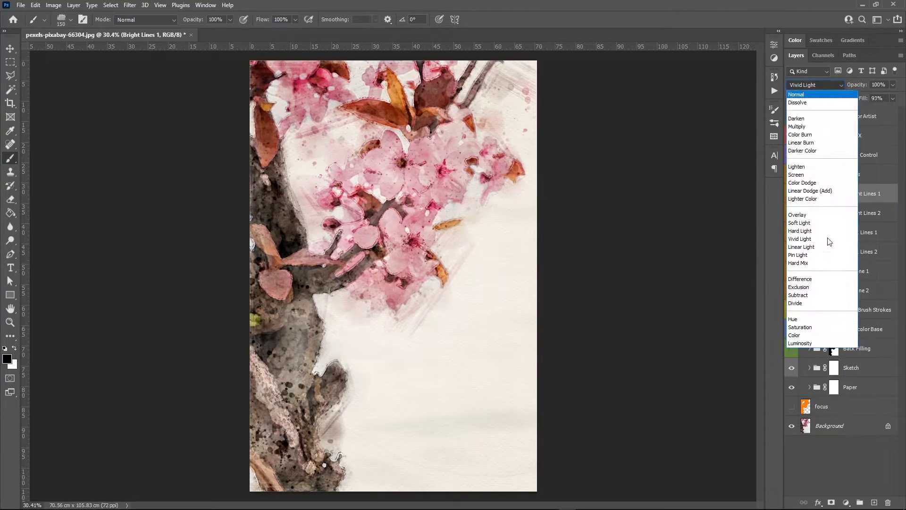
pyautogui.click(814, 175)
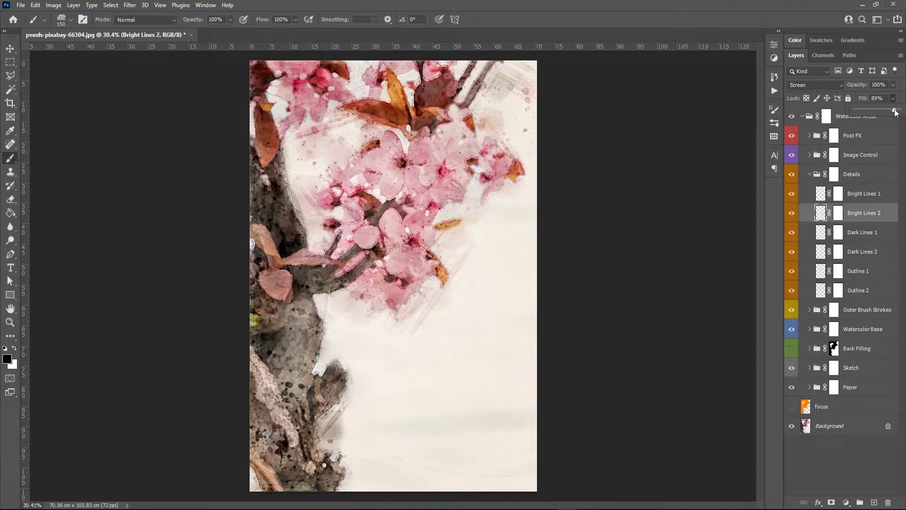
# Step: In the Image Control group, adjust the Add Shadows layer's fill and select the Add Midtones layer
pyautogui.moveTo(890, 112); pyautogui.dragTo(877, 112)
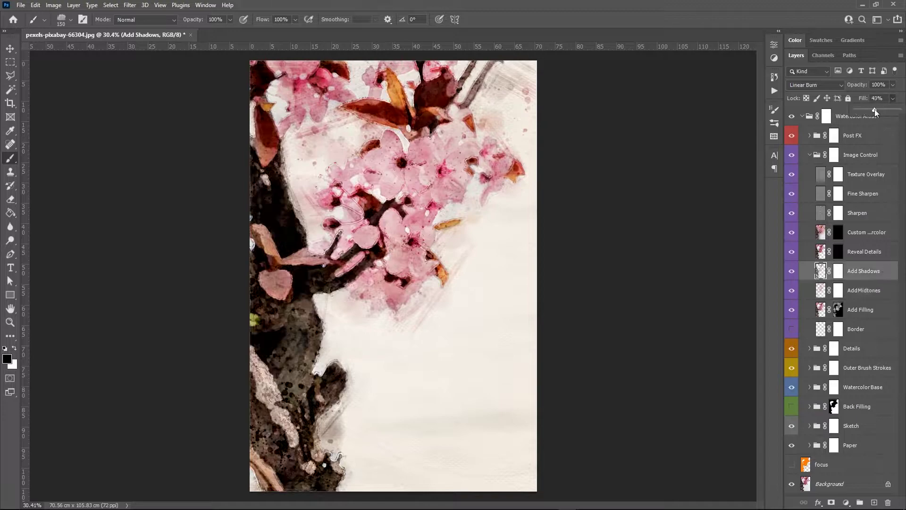
pyautogui.click(869, 296)
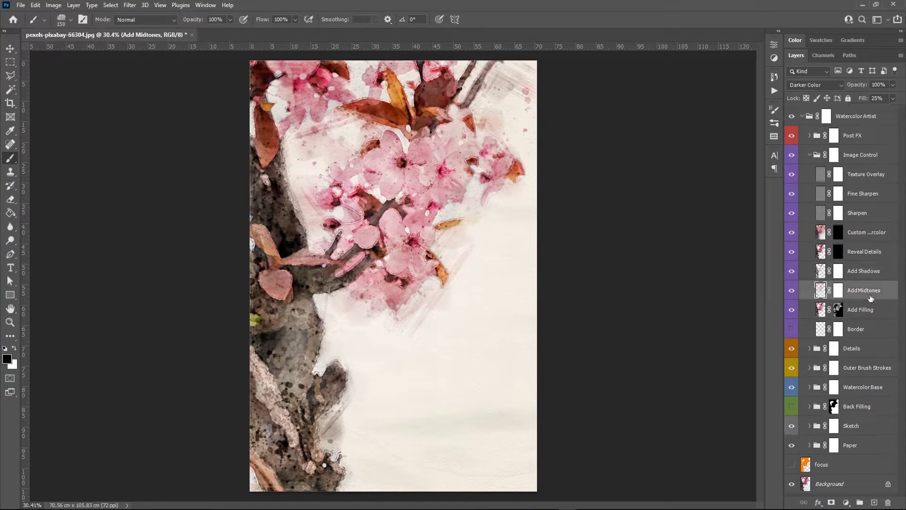
# Step: Compare the image with the Reveal Details mask disabled and enabled, and make white the foreground colour
pyautogui.keyDown('shift'); pyautogui.click(838, 252); pyautogui.keyUp('shift')
pyautogui.keyDown('shift'); pyautogui.click(838, 252); pyautogui.keyUp('shift')
pyautogui.press('x')
pyautogui.press('z')
pyautogui.moveTo(385, 142); pyautogui.dragTo(407, 149)
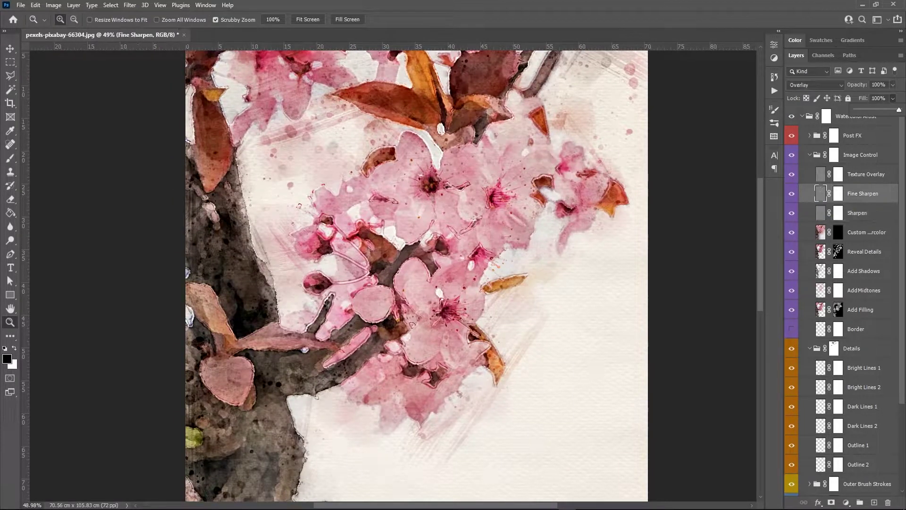
# Step: Try Vivid Light on the Fine Sharpen layer, and set it to Linear Light with 74% fill
pyautogui.click(815, 85)
pyautogui.click(813, 238)
pyautogui.click(828, 86)
pyautogui.click(813, 246)
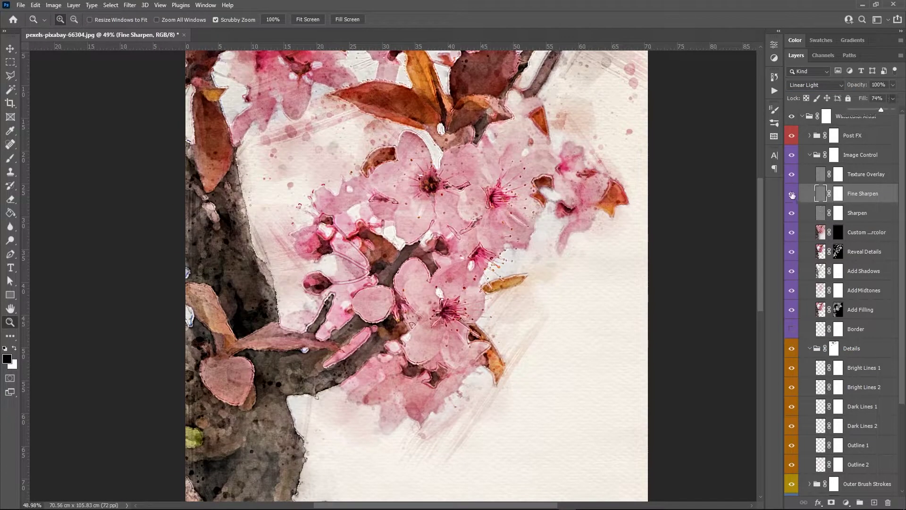
# Step: Paint black on the Fine Sharpen layer's mask over the blossoms with the Watercolor Artist - Medium brush
pyautogui.click(774, 124)
pyautogui.click(676, 200)
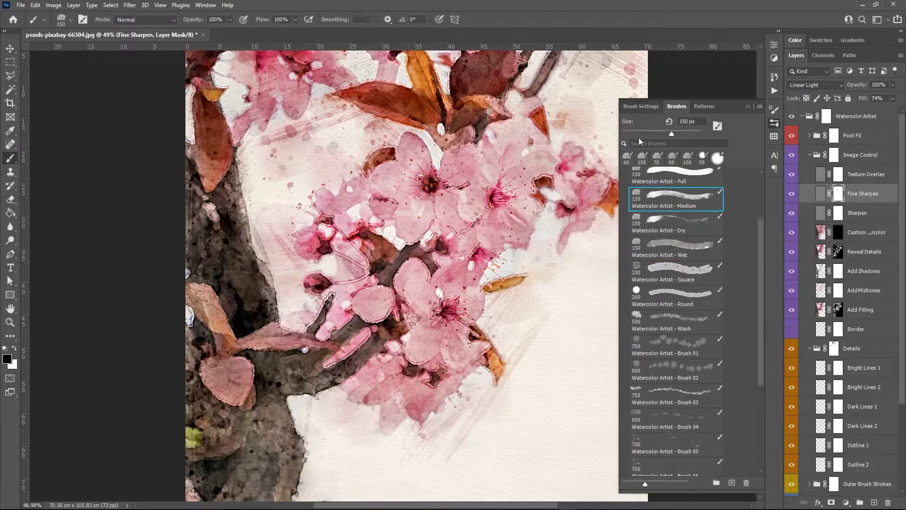
pyautogui.click(384, 148)
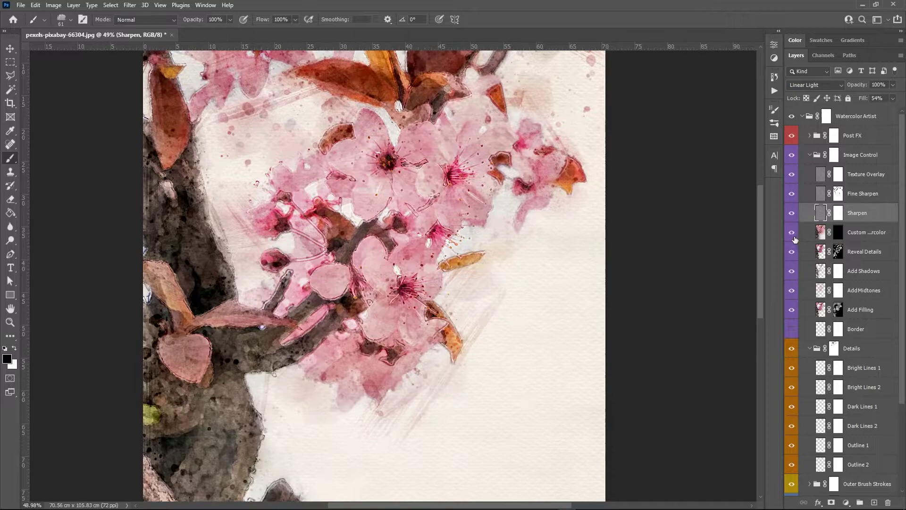
# Step: Try the Linear Light blend mode on the Texture Overlay layer in the Image Control group
pyautogui.click(866, 174)
pyautogui.press('Up')
pyautogui.press('Up')
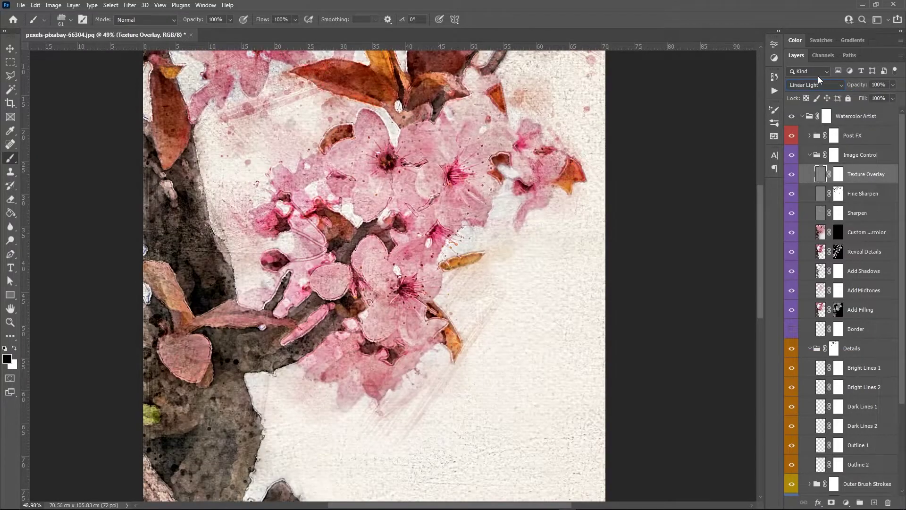
pyautogui.hotkey('ctrl', '1')
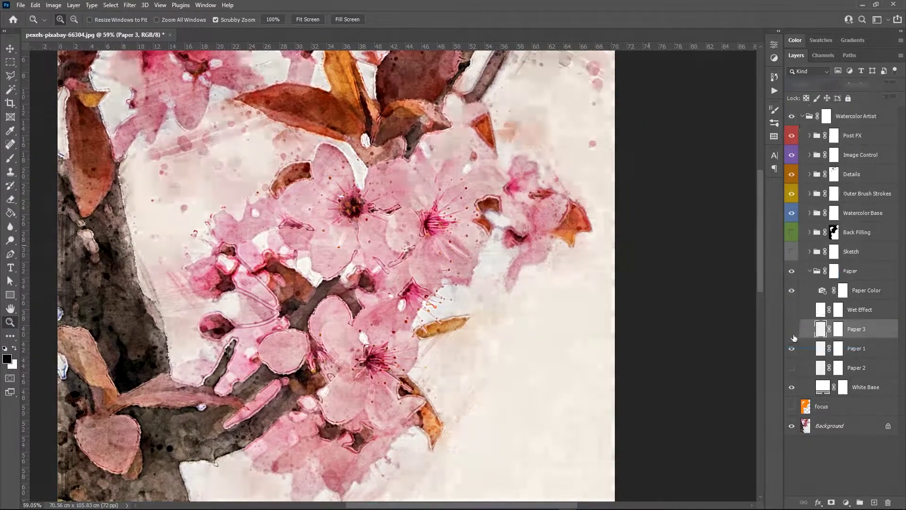
# Step: Show the Paper 3 and Wet Effect layers in the Paper group, check the Paper Color filter, and toggle Hue/Saturation in Post FX
pyautogui.click(792, 329)
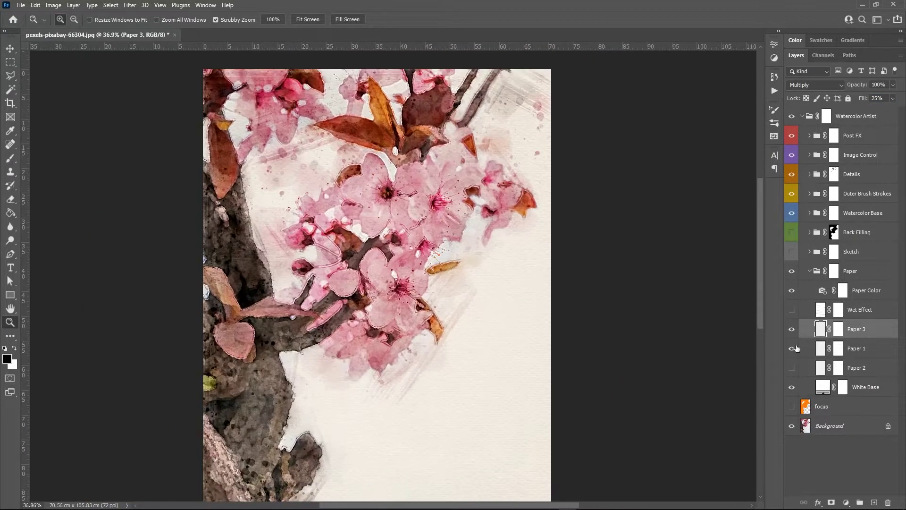
pyautogui.doubleClick(822, 290)
pyautogui.click(670, 86)
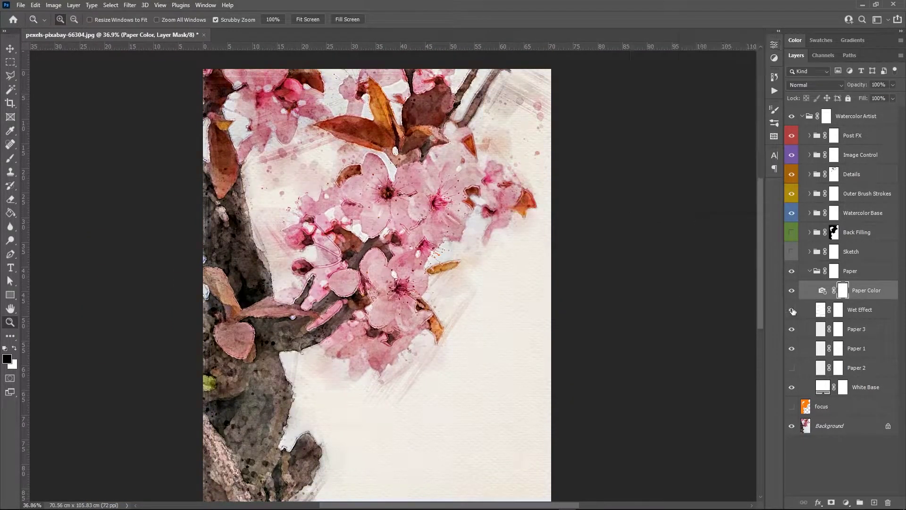
pyautogui.click(793, 314)
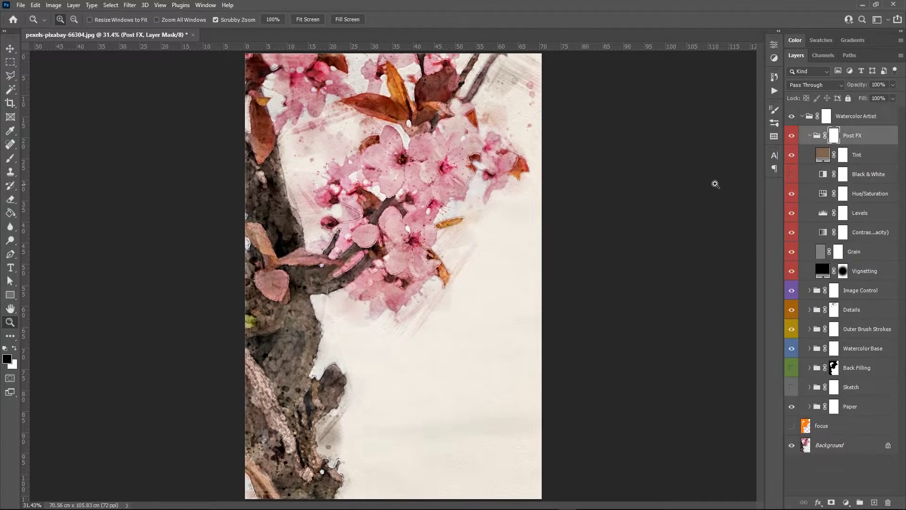
pyautogui.click(793, 195)
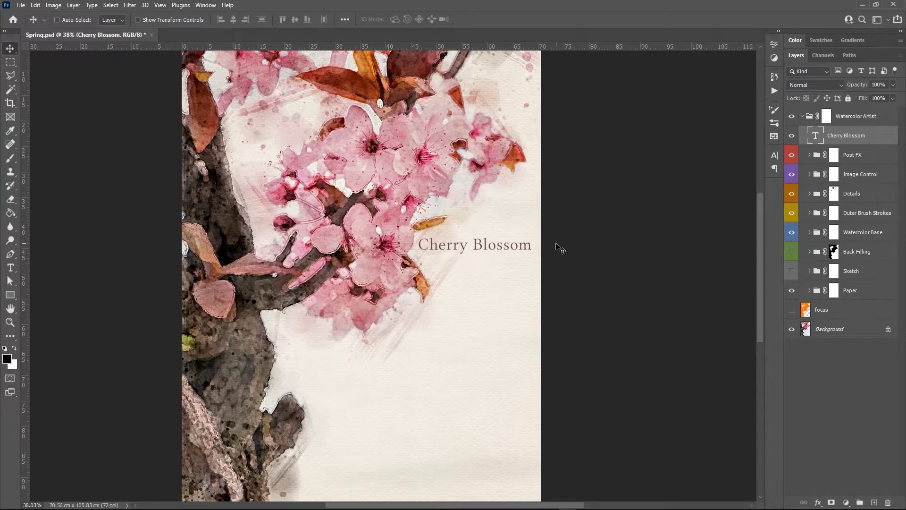
# Step: Open the Cherry Blossom title's character settings and make the text faux bold
pyautogui.scroll(5, 502, 256)
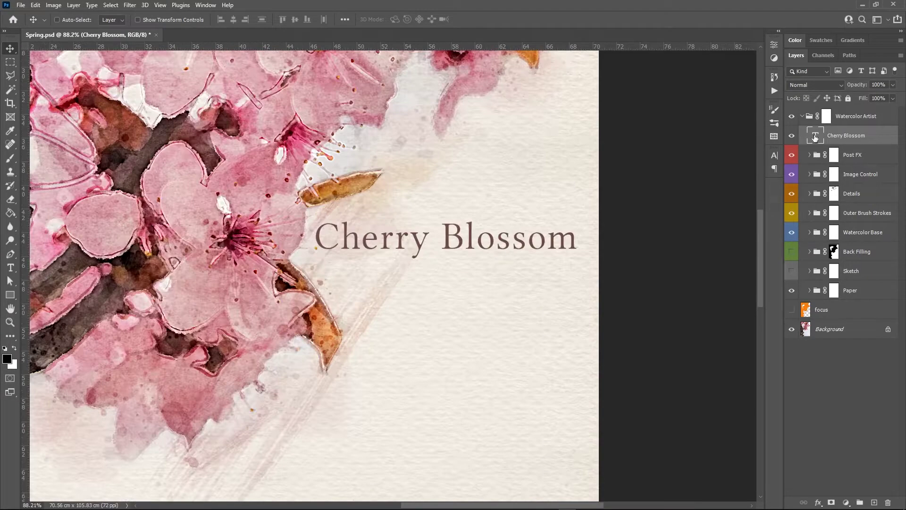
pyautogui.click(774, 155)
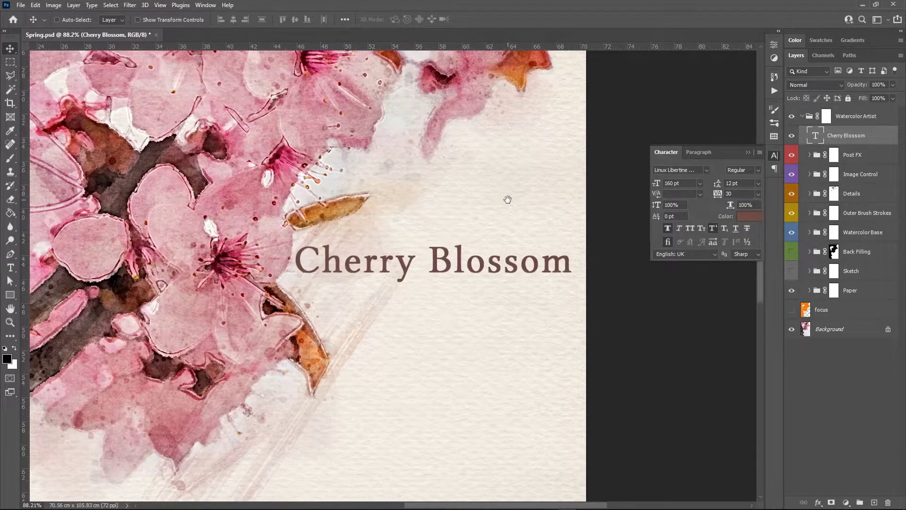
pyautogui.scroll(-2, 685, 183)
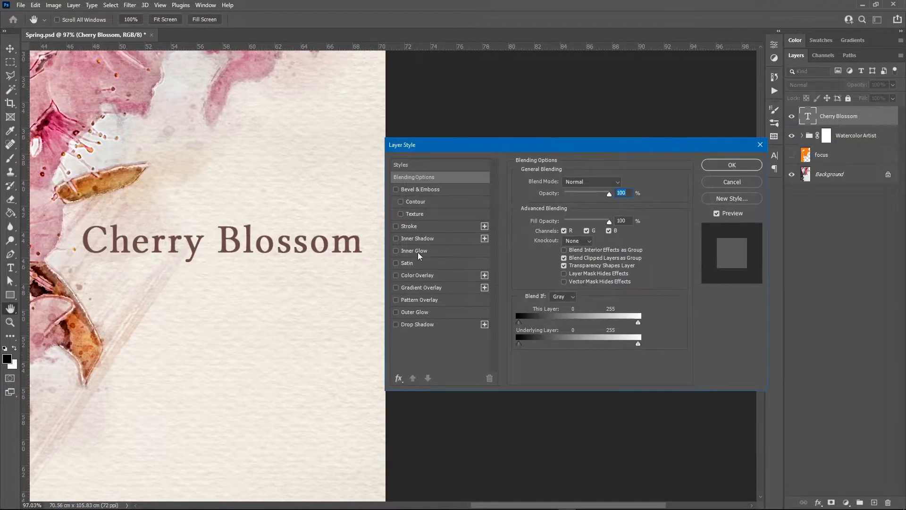
# Step: Add a Pattern Overlay to the Cherry Blossom title using Watercolor Artist - Pattern 1, with the patterns shown as small thumbnails
pyautogui.click(419, 299)
pyautogui.click(586, 215)
pyautogui.click(792, 241)
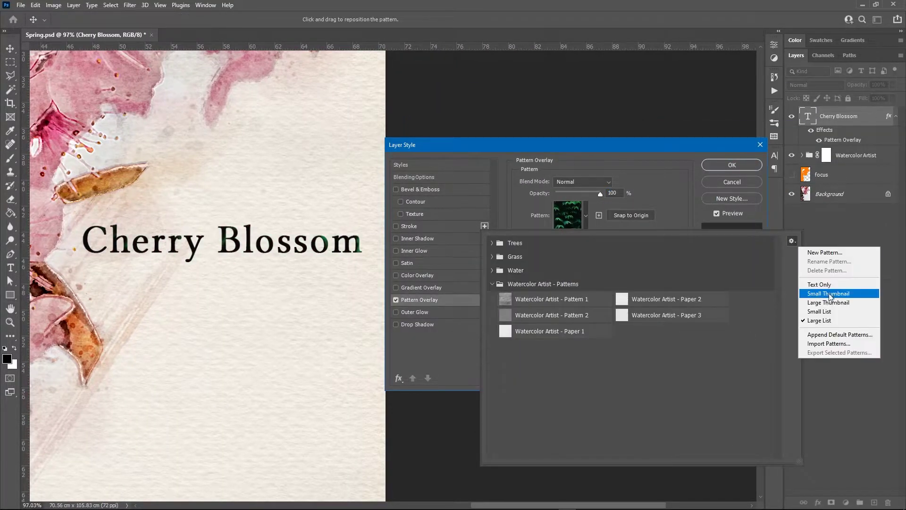
pyautogui.click(829, 294)
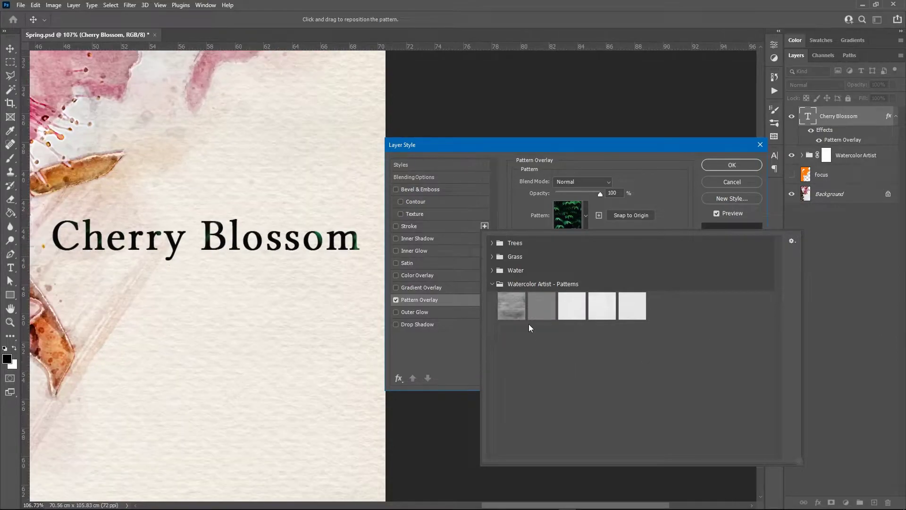
pyautogui.click(512, 305)
pyautogui.press('Return')
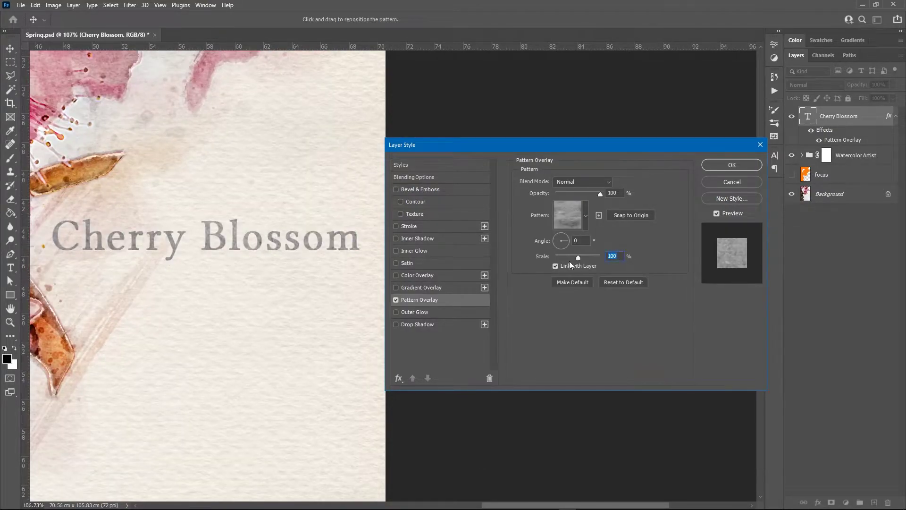
# Step: Set the Pattern Overlay to 60% scale, Linear Light blending and 85% opacity
pyautogui.write('60')
pyautogui.click(583, 182)
pyautogui.click(579, 340)
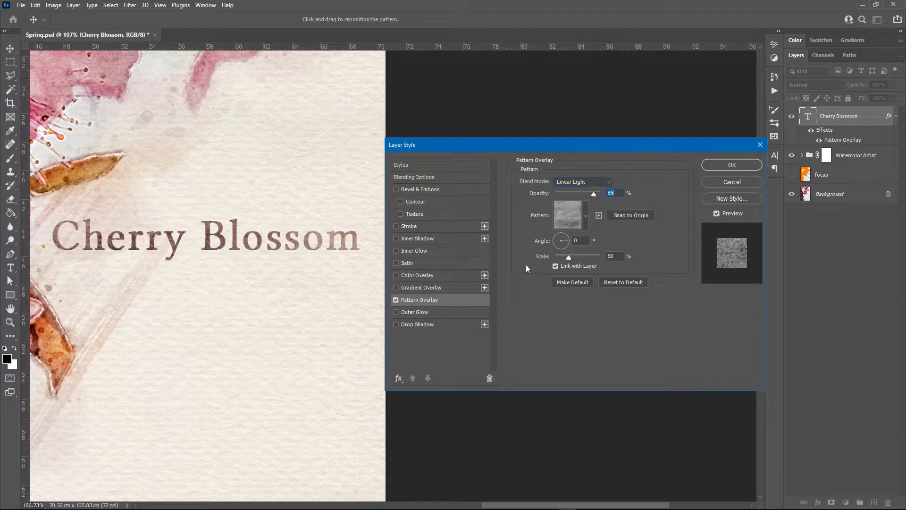
# Step: Add a 2 px Inner Glow in Color Burn mode at 25% opacity, with a dark brown based on 6f4d44
pyautogui.click(422, 251)
pyautogui.click(582, 182)
pyautogui.click(583, 223)
pyautogui.click(542, 218)
pyautogui.write('6f4d44')
pyautogui.click(641, 316)
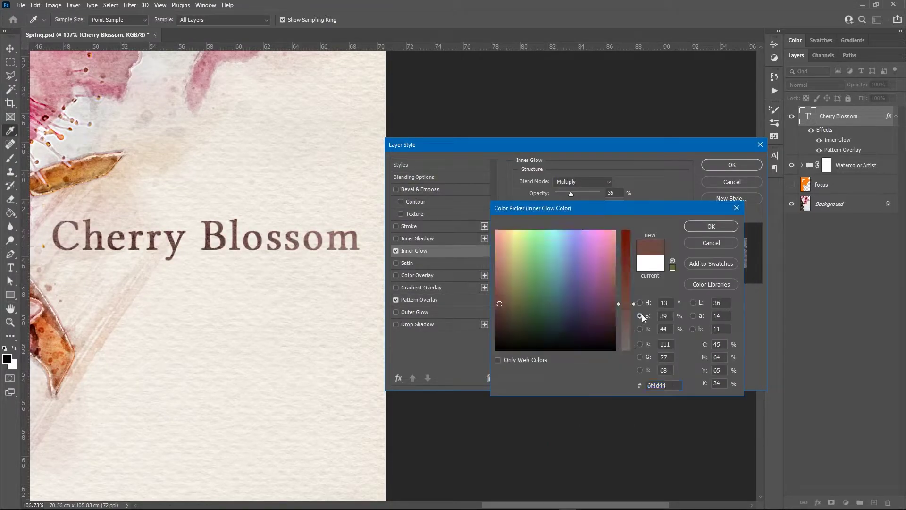
pyautogui.press('Return')
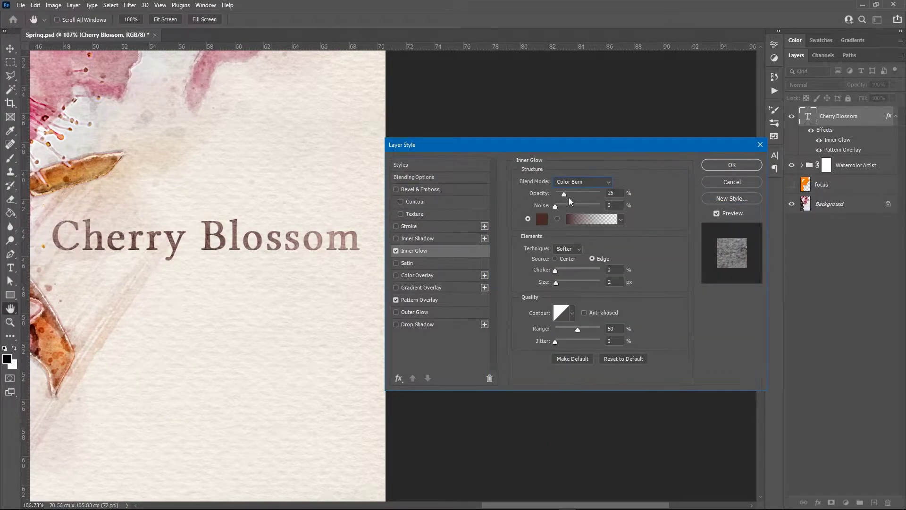
# Step: Strengthen the title's Inner Glow by raising its opacity and jitter
pyautogui.moveTo(564, 194); pyautogui.dragTo(629, 198)
pyautogui.moveTo(555, 342); pyautogui.dragTo(586, 341)
pyautogui.press('Up')
pyautogui.press('Up')
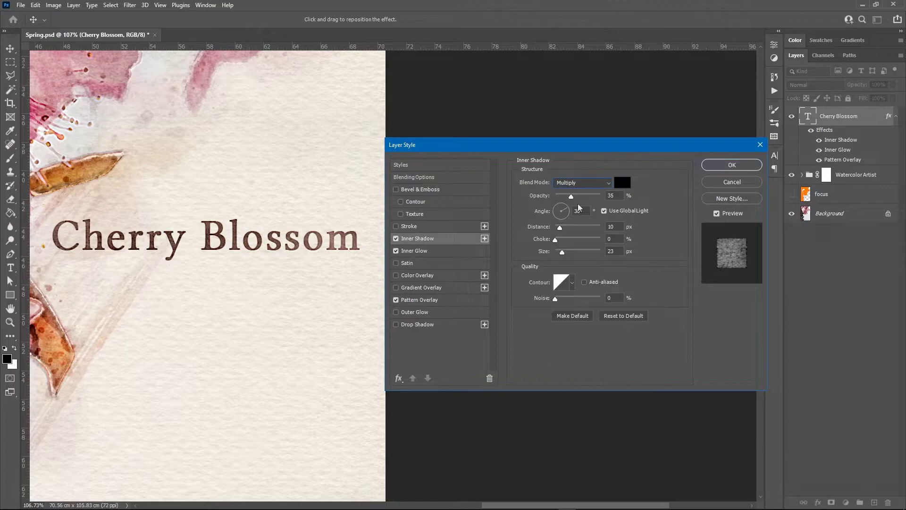
# Step: Copy the Inner Glow's brown and use 4a2c24 as the base for the Inner Shadow's colour
pyautogui.click(414, 251)
pyautogui.click(565, 223)
pyautogui.rightClick(658, 386)
pyautogui.click(686, 286)
pyautogui.click(418, 239)
pyautogui.click(622, 182)
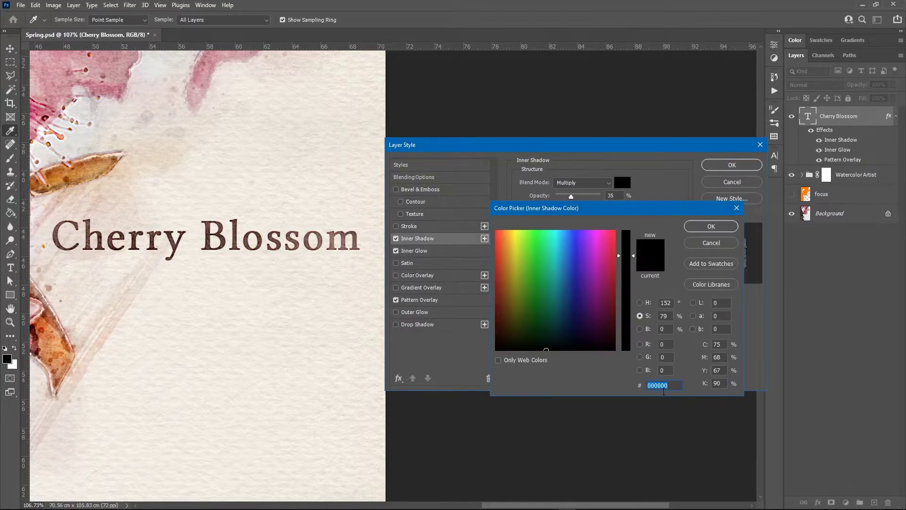
pyautogui.write('4a2c24')
pyautogui.click(640, 329)
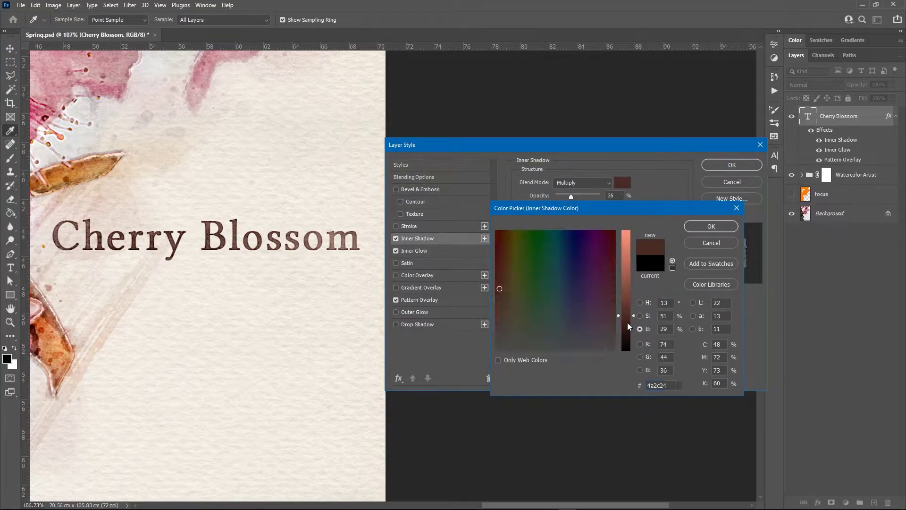
pyautogui.press('Return')
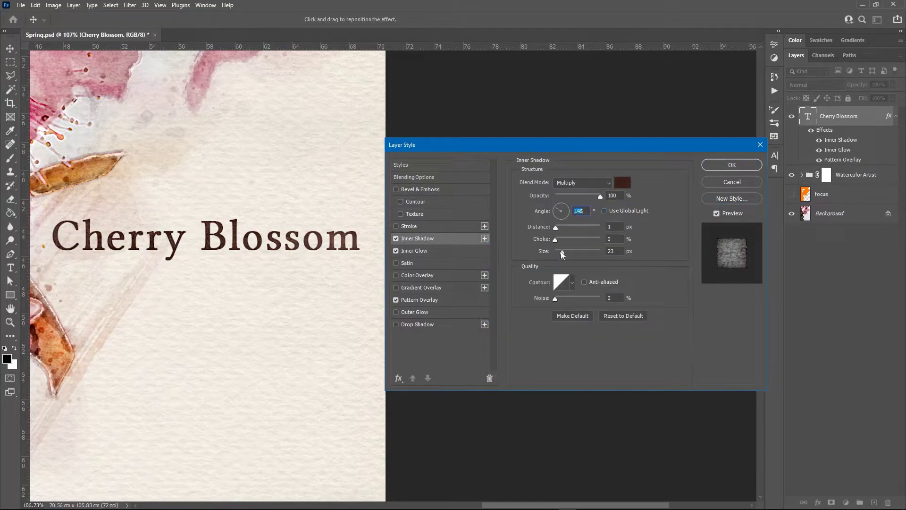
# Step: Refine the Inner Shadow with 100% opacity, a -138° angle, 2 px distance, 2% noise, anti-aliasing and a small size
pyautogui.moveTo(563, 253); pyautogui.dragTo(557, 252)
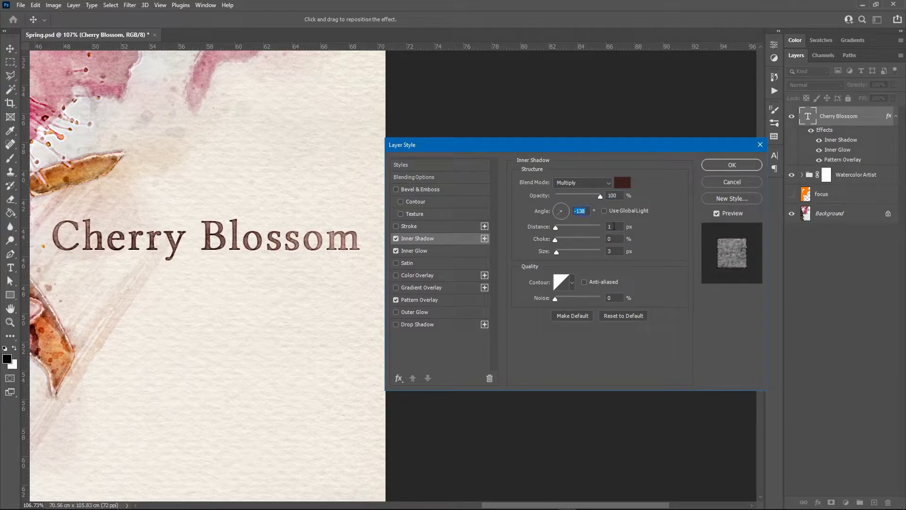
pyautogui.click(415, 251)
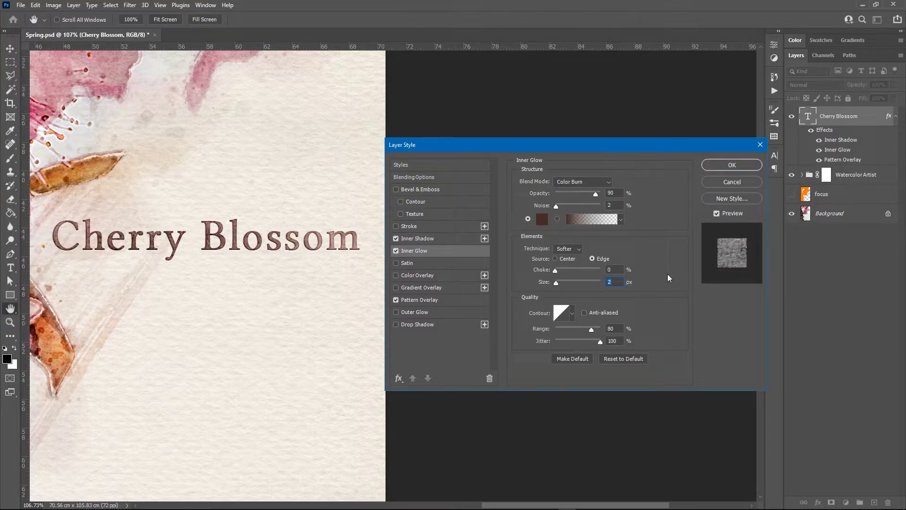
pyautogui.click(429, 239)
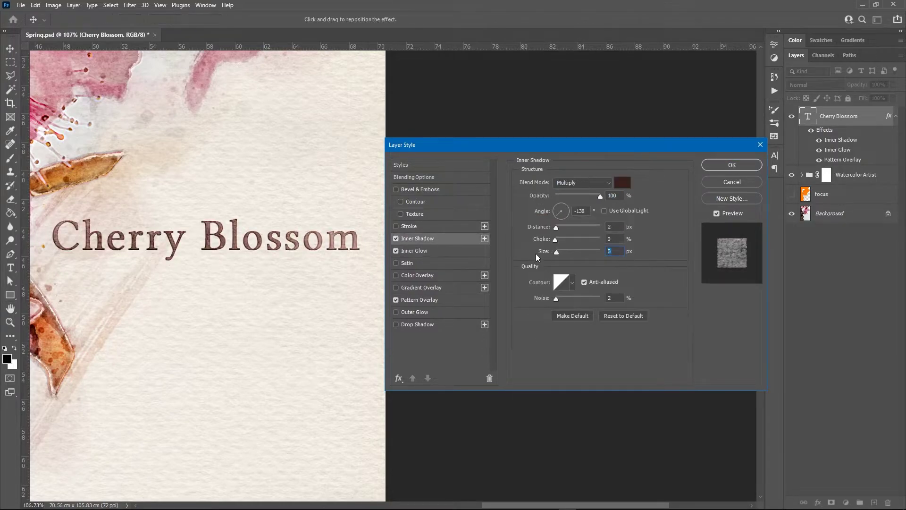
pyautogui.moveTo(556, 252); pyautogui.dragTo(558, 252)
# Step: Compare the Center and Edge sources for the Inner Glow, keep Edge, and apply the layer style
pyautogui.click(425, 251)
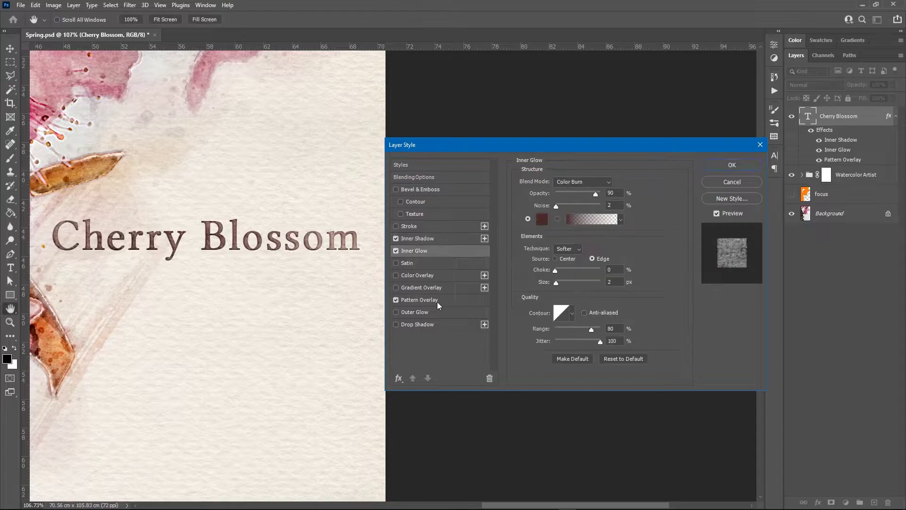
pyautogui.click(567, 258)
pyautogui.click(594, 259)
pyautogui.press('Return')
# Step: Duplicate the title as a second text line beginning MADE WITH and set its font to Goodlife
pyautogui.moveTo(303, 197); pyautogui.dragTo(529, 233)
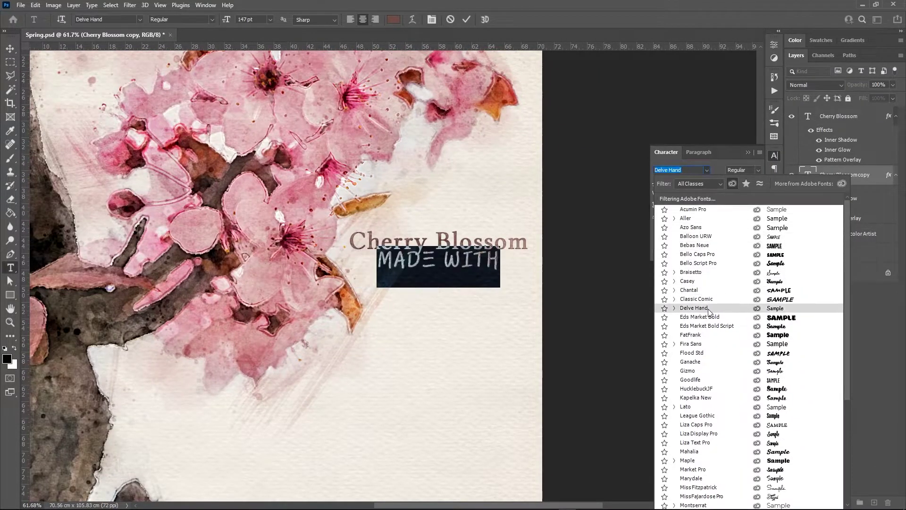
pyautogui.scroll(-5, 694, 307)
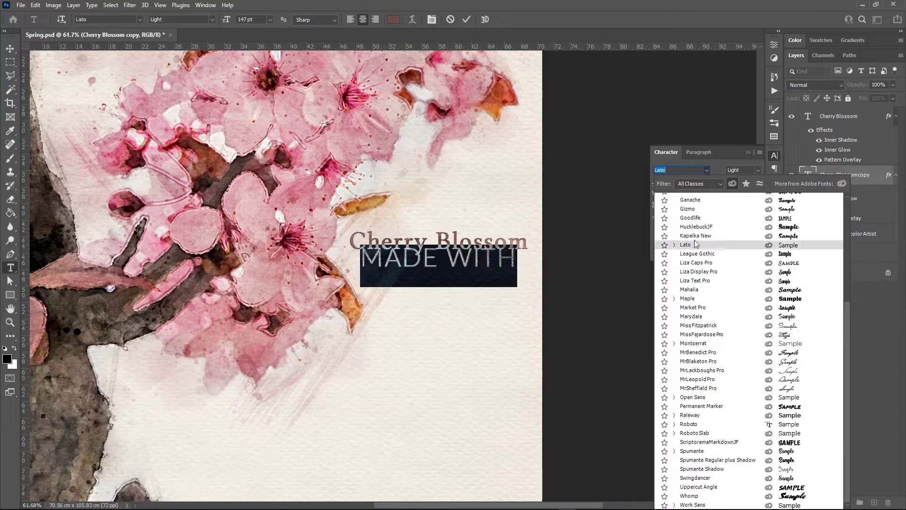
pyautogui.click(690, 217)
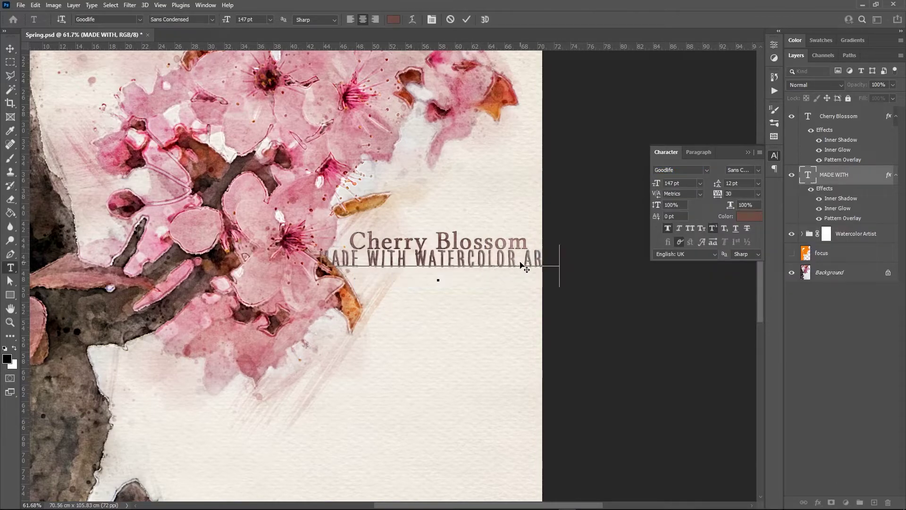
# Step: Finish the subtitle MADE WITH WATERCOLOR ARTIST and reduce its size to fit below the Cherry Blossom title
pyautogui.press('v')
pyautogui.scroll(-10, 684, 183)
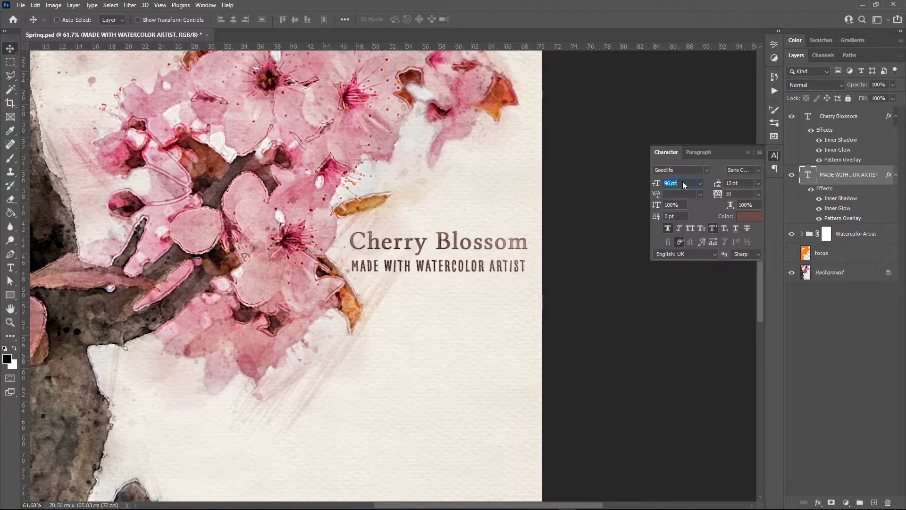
pyautogui.scroll(-10, 684, 185)
pyautogui.click(867, 175)
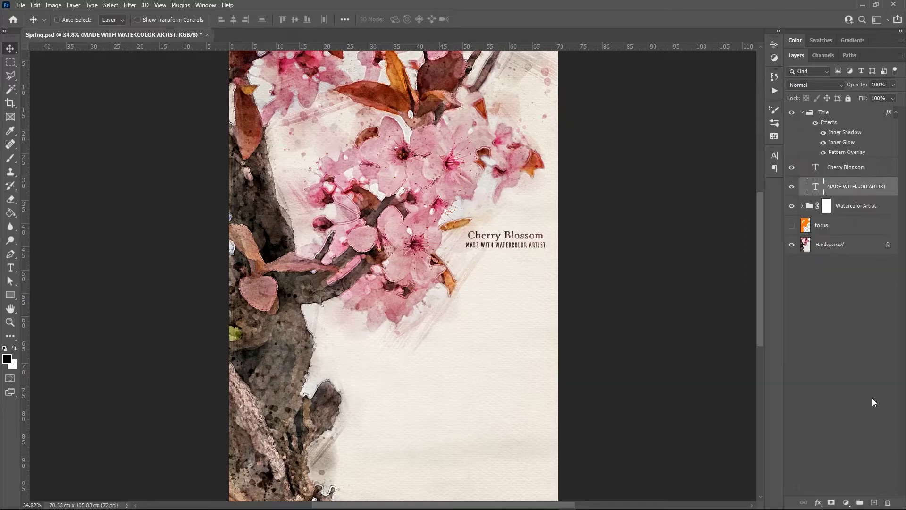
# Step: Add a small bullet on each side of the Cherry Blossom title
pyautogui.scroll(5, 457, 263)
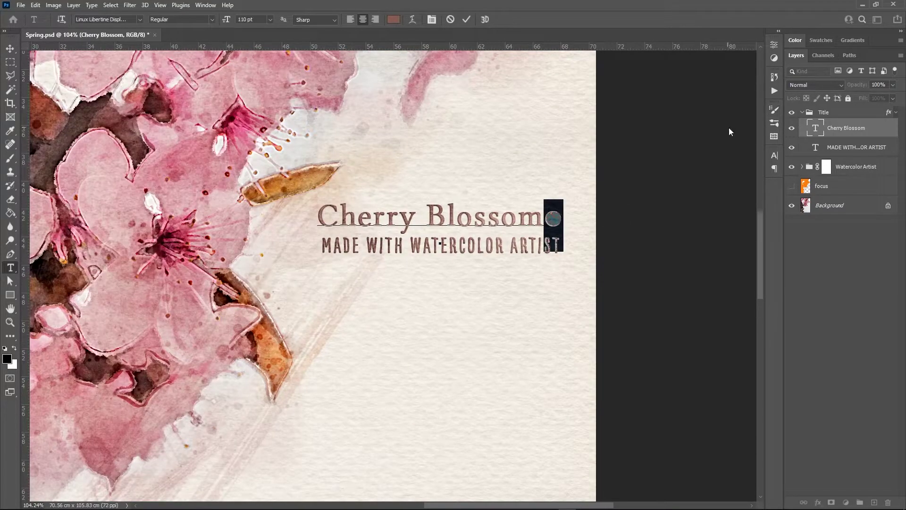
pyautogui.click(775, 156)
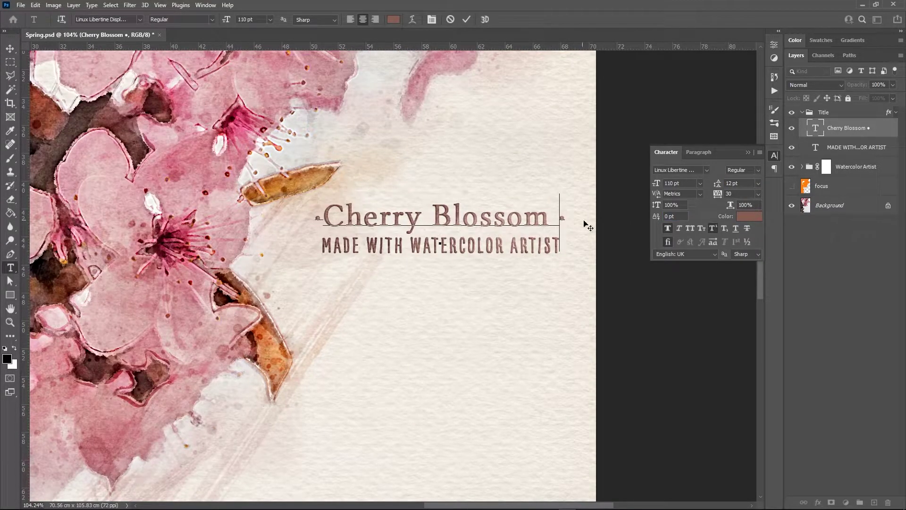
pyautogui.press('BackSpace')
# Step: Reduce the MADE WITH WATERCOLOR ARTIST subtitle to 75 pt to suit the title above it
pyautogui.click(860, 155)
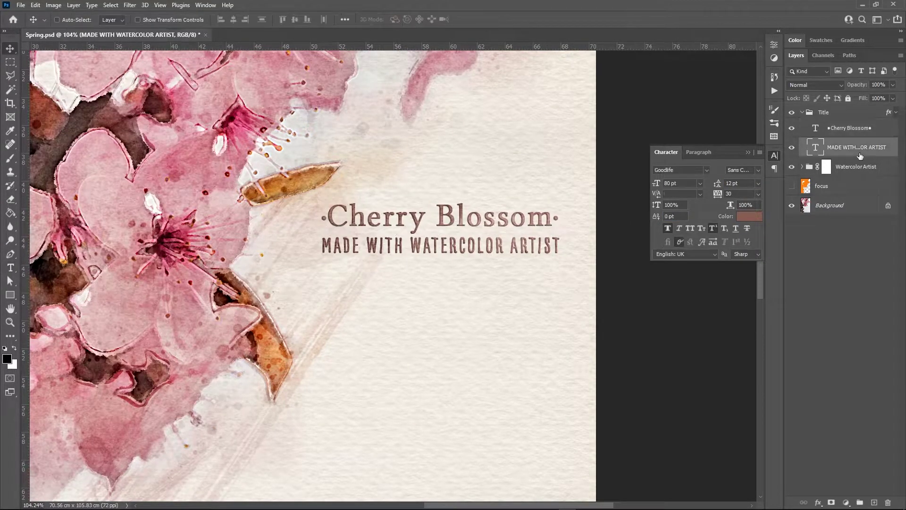
pyautogui.click(814, 128)
pyautogui.scroll(-8, 393, 276)
pyautogui.click(815, 147)
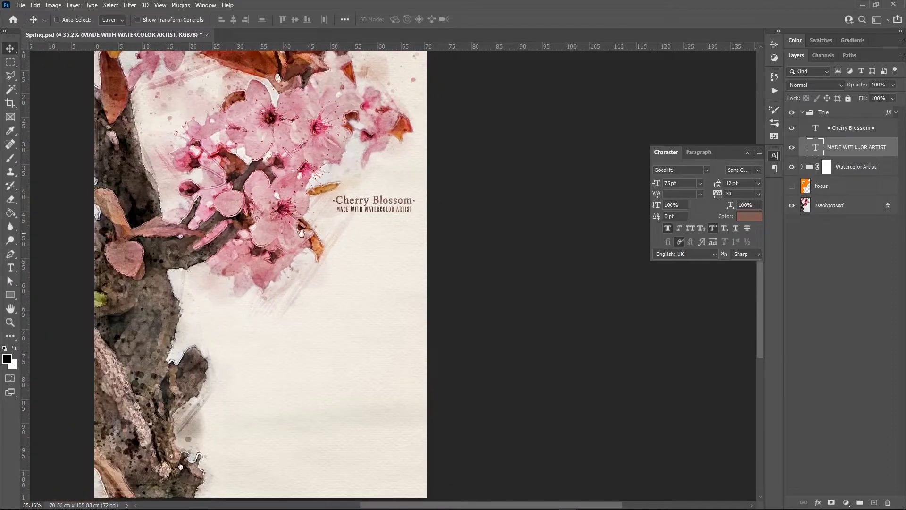
# Step: Close the character settings, fit the whole painting in view, and collapse the Title group
pyautogui.click(748, 152)
pyautogui.hotkey('ctrl', '0')
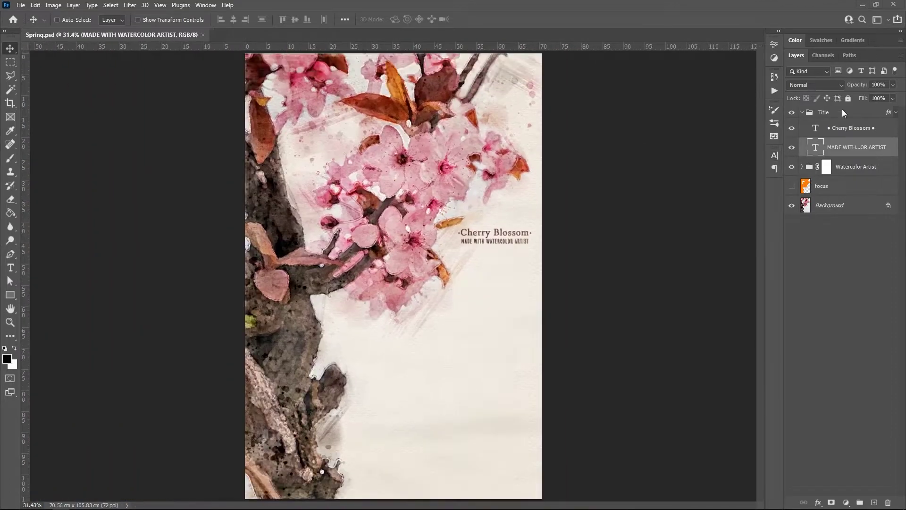
pyautogui.click(844, 113)
pyautogui.click(802, 112)
# Step: Open the scan12.jpg paint texture as a separate document and fit it in view
pyautogui.moveTo(257, 1); pyautogui.dragTo(453, 318)
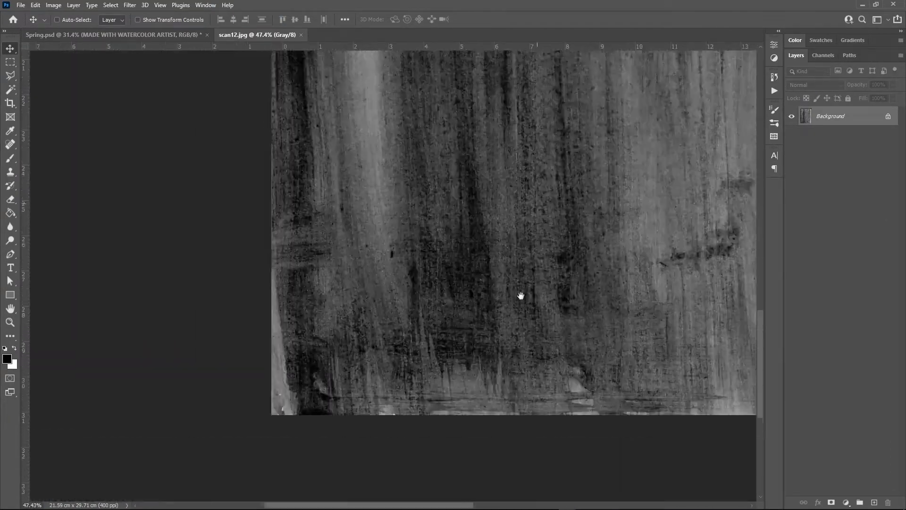
pyautogui.scroll(-5, 453, 319)
pyautogui.hotkey('ctrl', '0')
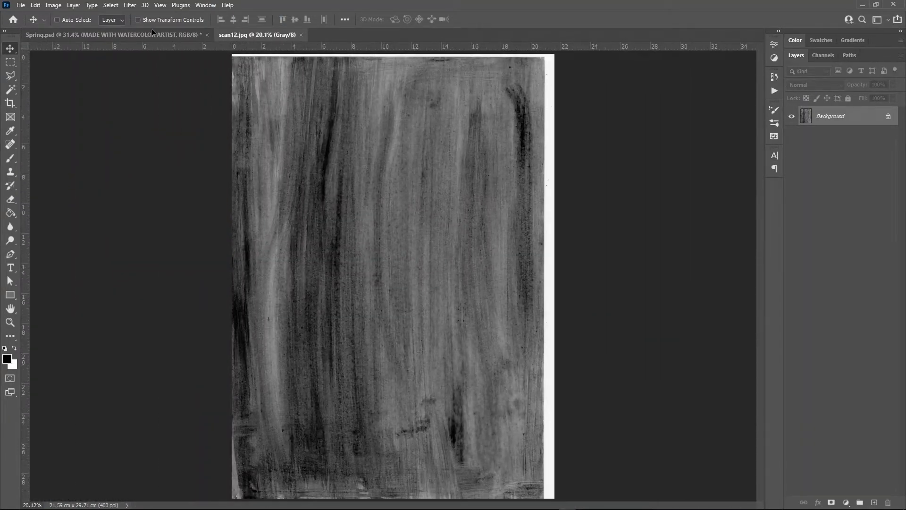
# Step: Bring the scanned paint texture into Spring.psd as the uppermost layer, name it texture, and convert it to a smart object
pyautogui.moveTo(151, 32); pyautogui.dragTo(465, 287)
pyautogui.scroll(-5, 708, 166)
pyautogui.click(803, 113)
pyautogui.moveTo(840, 128); pyautogui.dragTo(846, 109)
pyautogui.doubleClick(827, 115)
pyautogui.rightClick(825, 118)
pyautogui.click(812, 238)
# Step: Scale and position the texture layer so the scanned paint strokes cover the whole canvas without the white scan margins
pyautogui.hotkey('ctrl', 't')
pyautogui.scroll(-5, 472, 227)
pyautogui.moveTo(394, 162); pyautogui.dragTo(394, 201)
pyautogui.scroll(8, 455, 273)
pyautogui.moveTo(454, 273); pyautogui.dragTo(441, 256)
pyautogui.scroll(-3, 415, 269)
pyautogui.moveTo(261, 276); pyautogui.dragTo(233, 277)
pyautogui.press('Return')
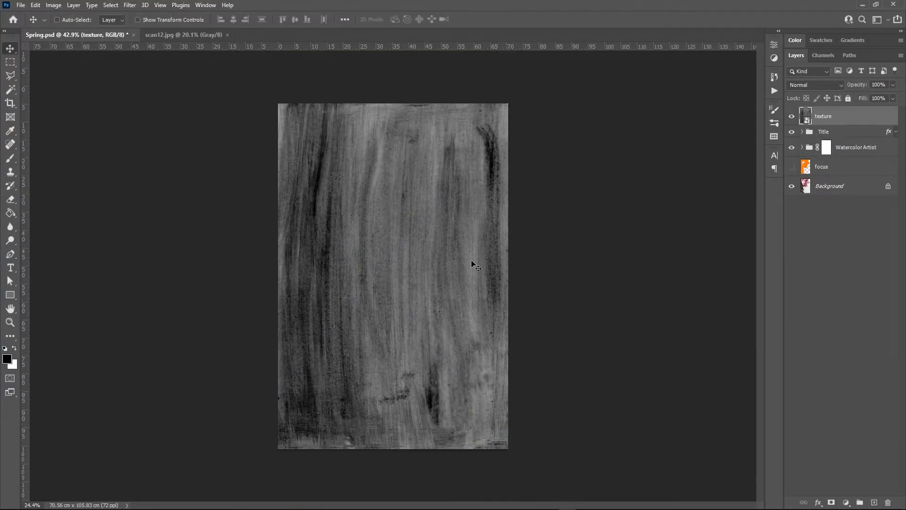
# Step: Hide the texture layer and add a solid color fill layer in #8db4bc directly above the Title group
pyautogui.click(792, 116)
pyautogui.click(792, 116)
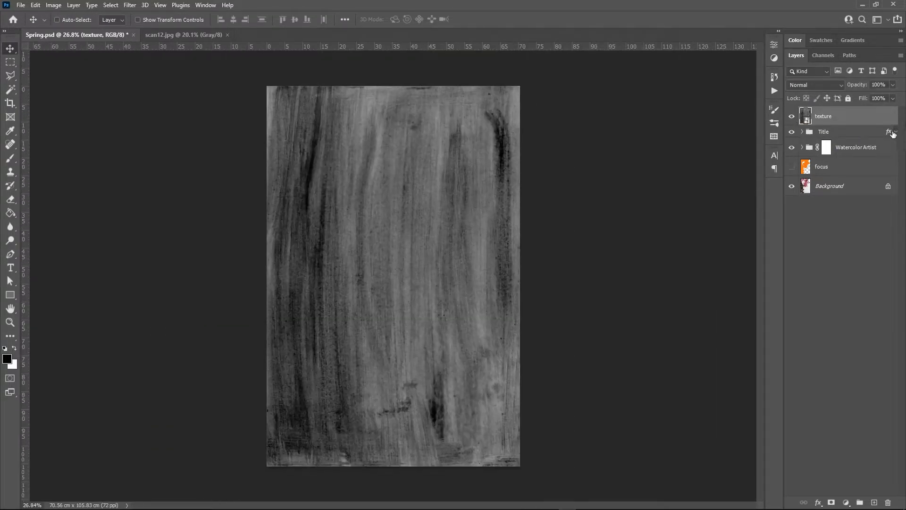
pyautogui.click(892, 133)
pyautogui.click(802, 147)
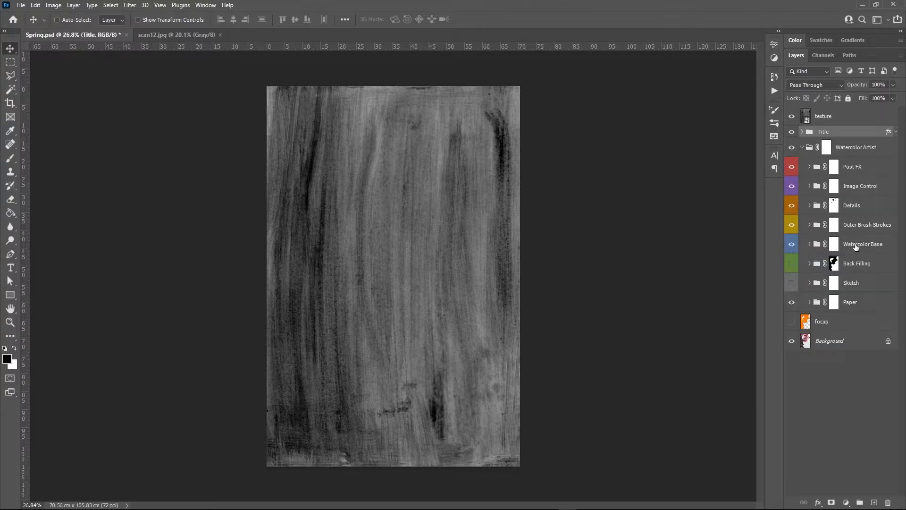
pyautogui.click(792, 116)
pyautogui.click(846, 502)
pyautogui.click(850, 338)
pyautogui.click(627, 281)
pyautogui.click(559, 320)
pyautogui.click(630, 262)
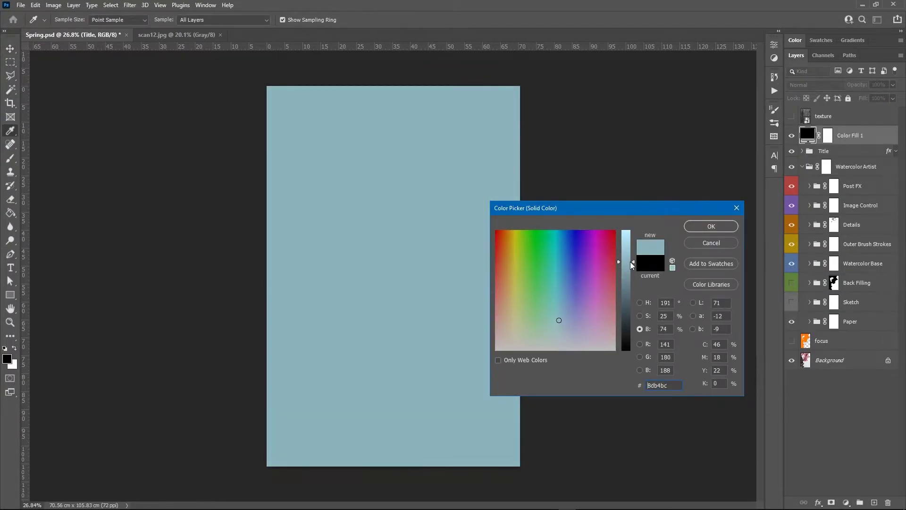
pyautogui.click(711, 226)
# Step: Copy the full-canvas paint texture and paste it into the layer mask of the color fill layer
pyautogui.click(792, 116)
pyautogui.click(808, 117)
pyautogui.hotkey('ctrl', 'a')
pyautogui.click(791, 116)
pyautogui.click(827, 139)
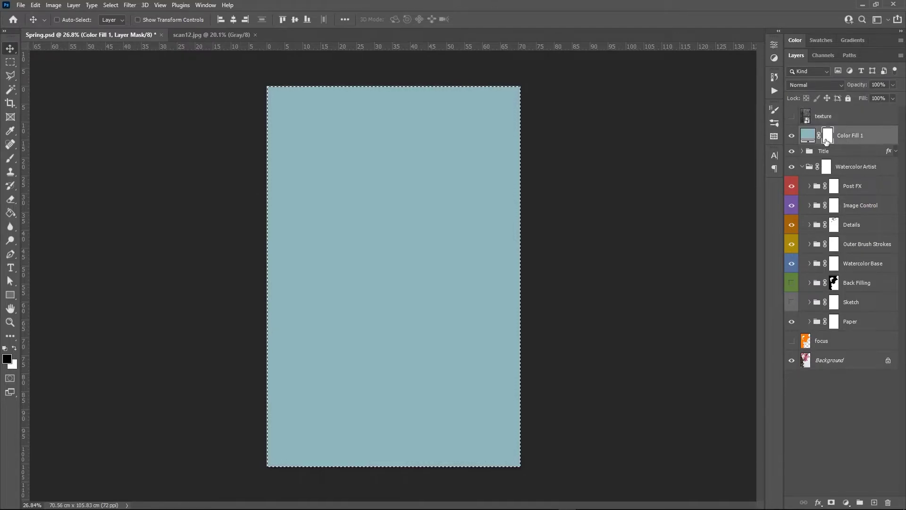
pyautogui.keyDown('alt'); pyautogui.click(826, 140); pyautogui.keyUp('alt')
pyautogui.hotkey('ctrl', 'v')
pyautogui.hotkey('ctrl', 'd')
pyautogui.click(806, 137)
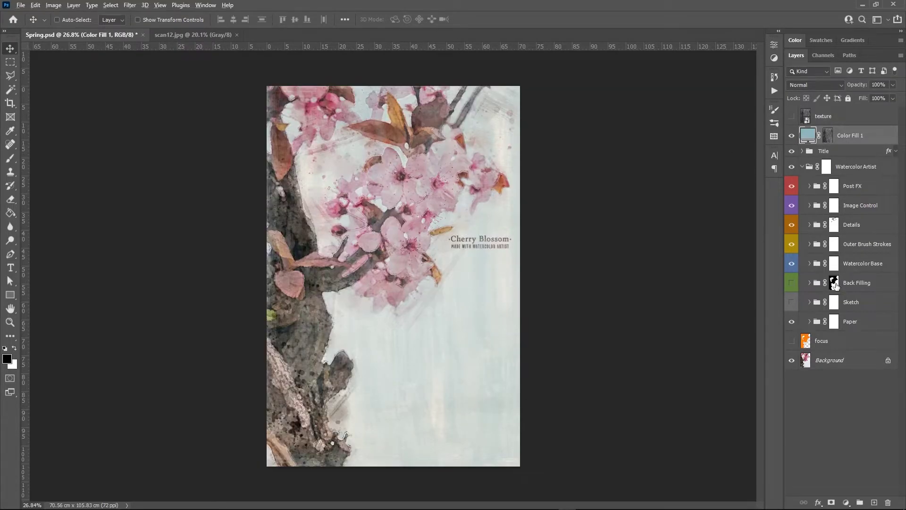
# Step: Group the color fill layer as sky, copy the Back Filling mask onto the group, and select the fill layer's mask
pyautogui.hotkey('ctrl', 'g')
pyautogui.keyDown('alt'); pyautogui.moveTo(834, 282); pyautogui.dragTo(850, 135); pyautogui.keyUp('alt')
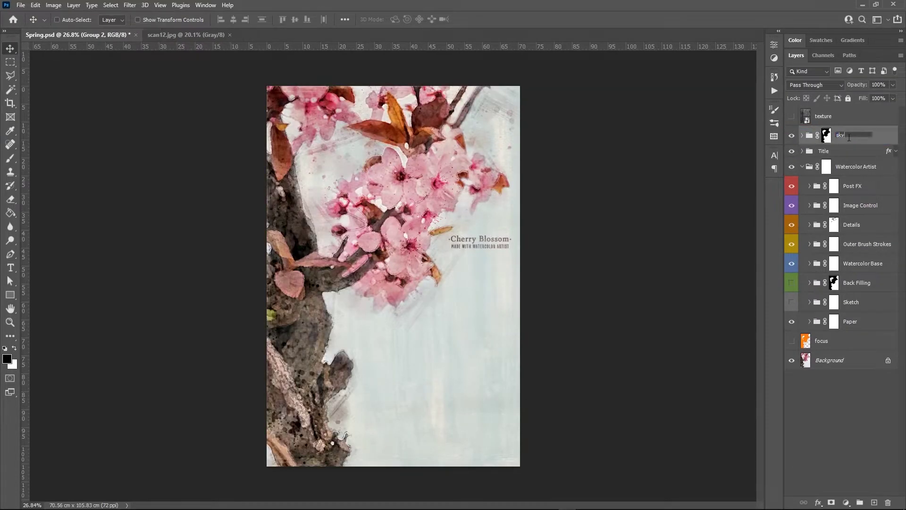
pyautogui.press('Return')
pyautogui.click(802, 135)
pyautogui.click(836, 156)
# Step: Try inverting the color fill layer's texture mask, then restore it
pyautogui.scroll(2, 444, 307)
pyautogui.scroll(-1, 455, 312)
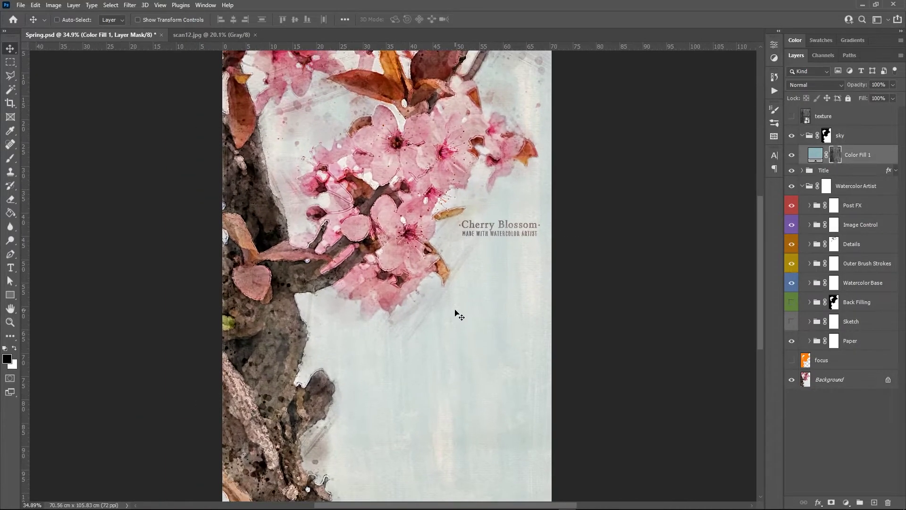
pyautogui.hotkey('ctrl', 'i')
pyautogui.hotkey('ctrl', 'i')
pyautogui.scroll(-1, 570, 170)
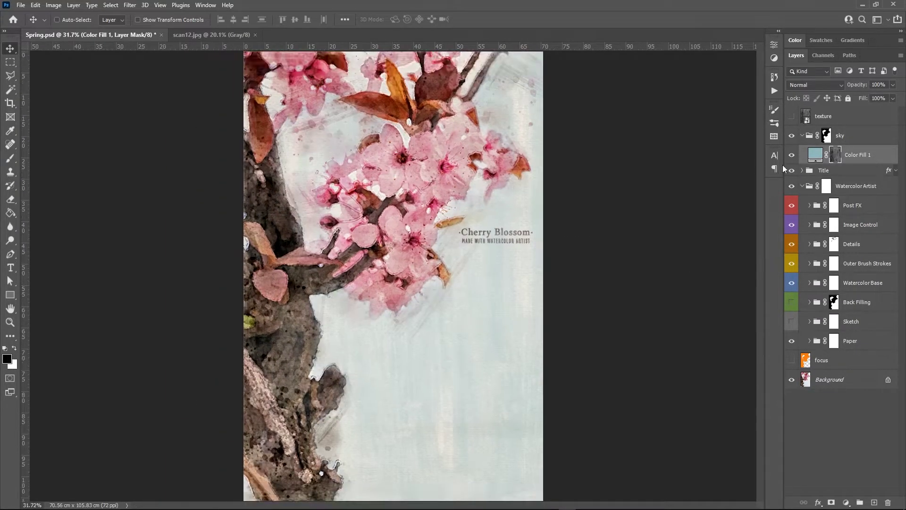
# Step: Display the color fill layer's mask on its own, boost its contrast with an automatic correction, and return to the painting
pyautogui.keyDown('alt'); pyautogui.click(833, 158); pyautogui.keyUp('alt')
pyautogui.click(51, 7)
pyautogui.click(68, 52)
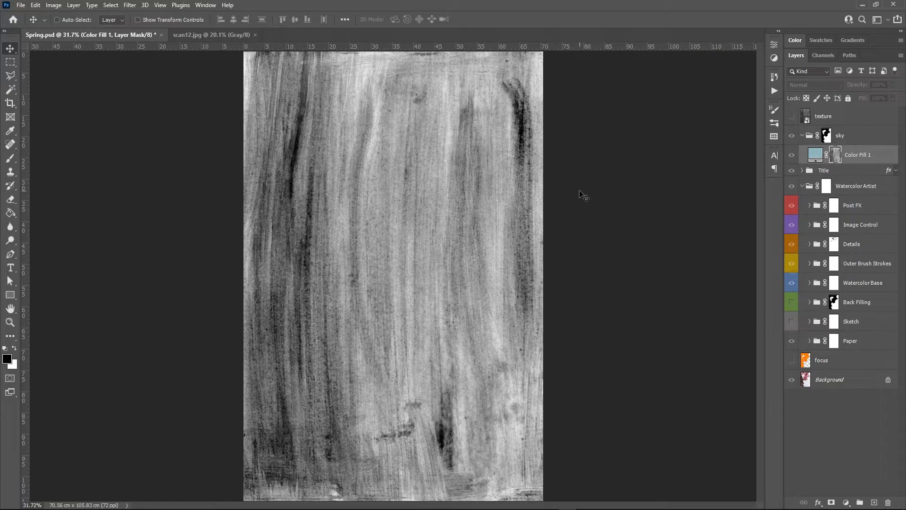
pyautogui.click(816, 156)
pyautogui.scroll(2, 499, 249)
# Step: Invert the color fill layer's texture mask and lower the layer's fill to 52%
pyautogui.click(833, 157)
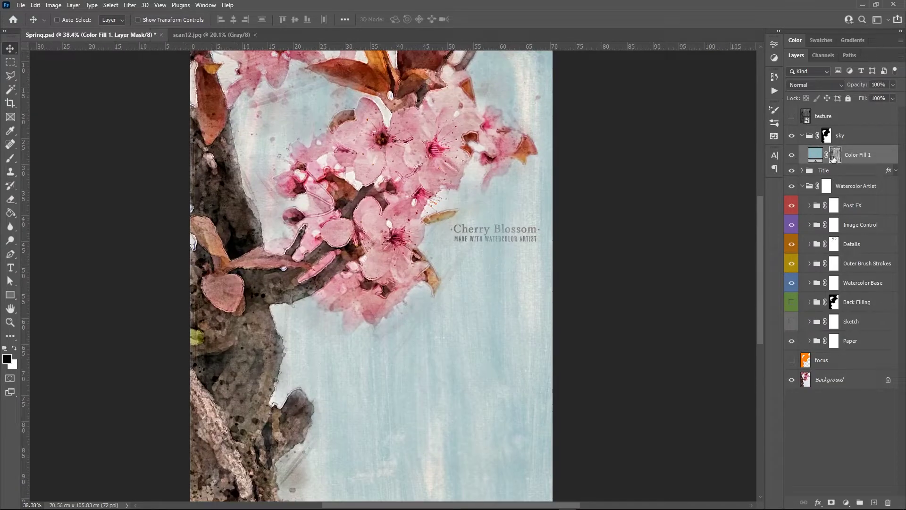
pyautogui.hotkey('ctrl', 'i')
pyautogui.scroll(-1, 593, 216)
pyautogui.click(893, 98)
pyautogui.moveTo(894, 110); pyautogui.dragTo(871, 116)
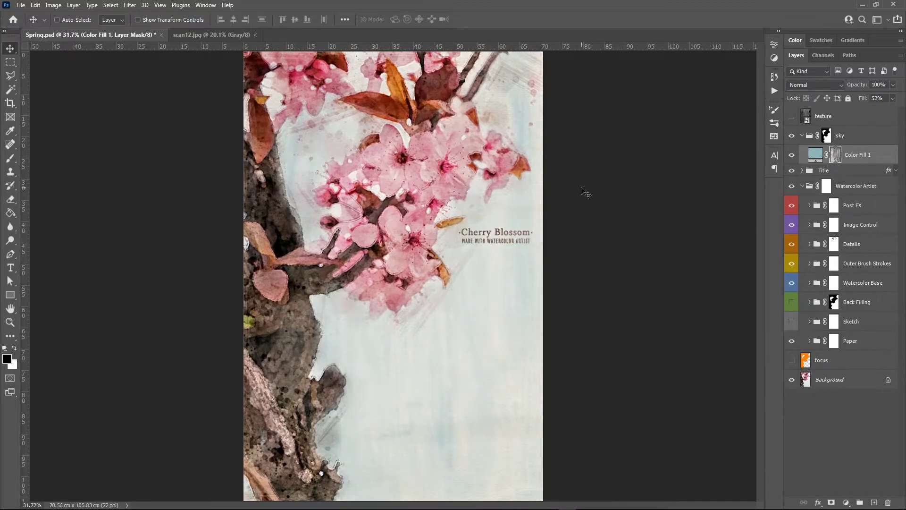
# Step: Close the scan12.jpg document, fit the painting in view, and save Spring.psd
pyautogui.scroll(-1, 588, 194)
pyautogui.scroll(1, 591, 196)
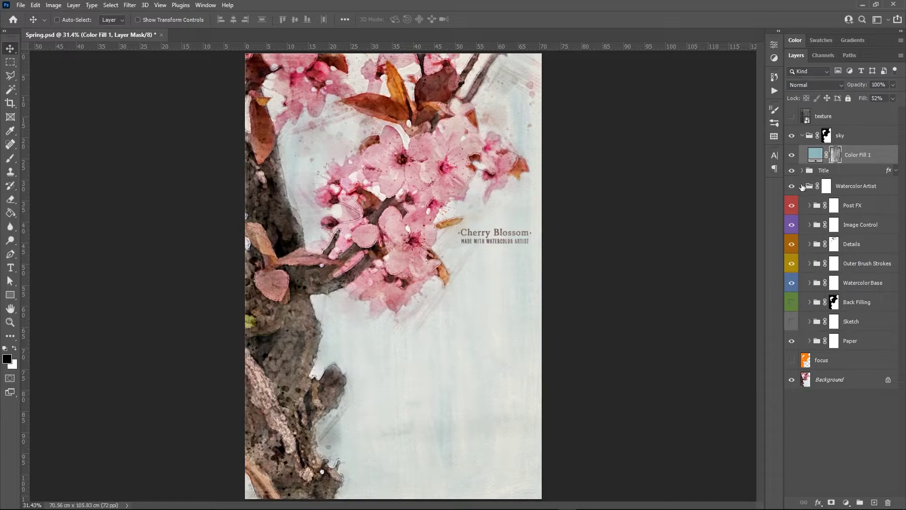
pyautogui.hotkey('ctrl', 's')
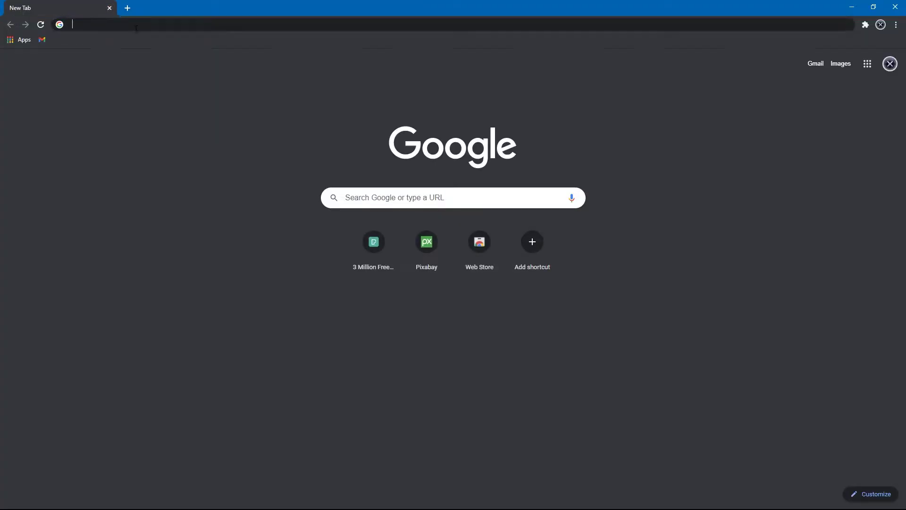
# Step: Switch to the web browser, open pexels.com, and search for sky photos
pyautogui.write('pexels.com')
pyautogui.press('Return')
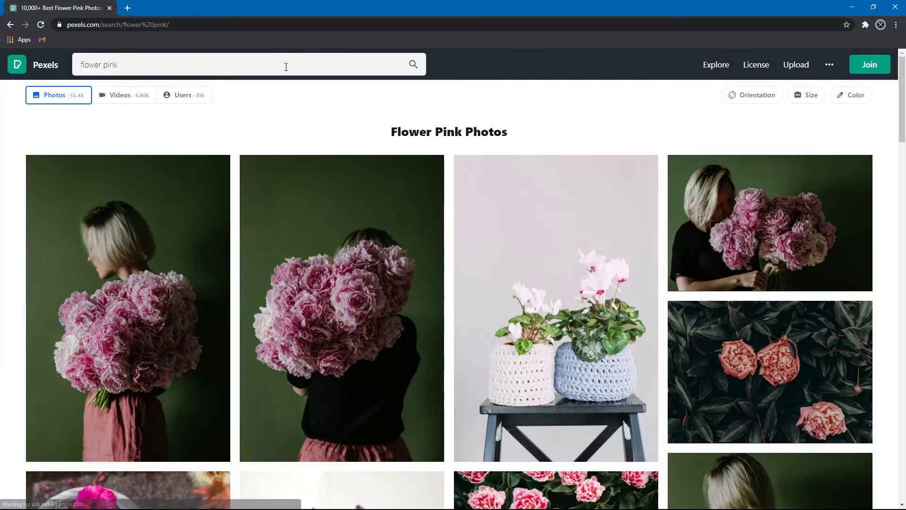
pyautogui.click(108, 58)
pyautogui.write('sky')
pyautogui.press('Return')
# Step: Browse the sky results and open the grass field, green trees, and blue-sky beach photos in separate tabs
pyautogui.scroll(-5, 360, 161)
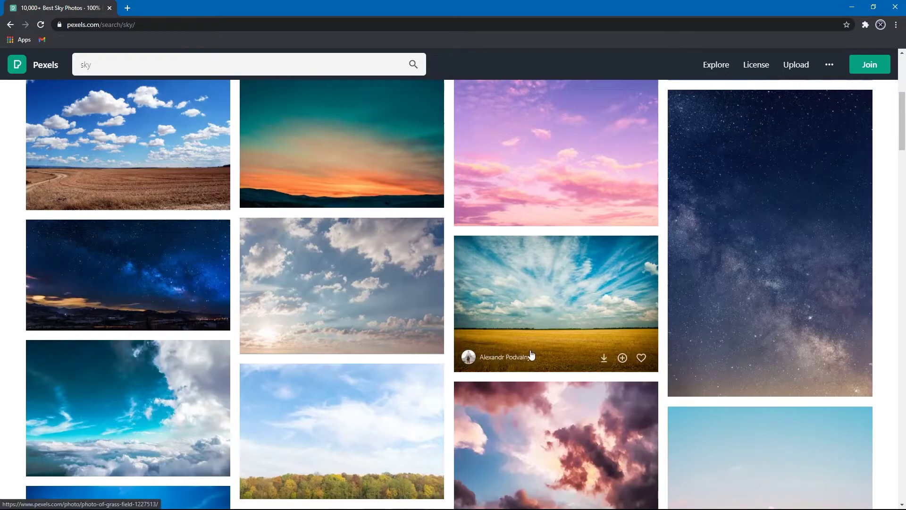
pyautogui.rightClick(497, 327)
pyautogui.click(524, 334)
pyautogui.scroll(-6, 493, 241)
pyautogui.scroll(-3, 158, 207)
pyautogui.rightClick(157, 207)
pyautogui.click(165, 213)
pyautogui.scroll(-3, 530, 247)
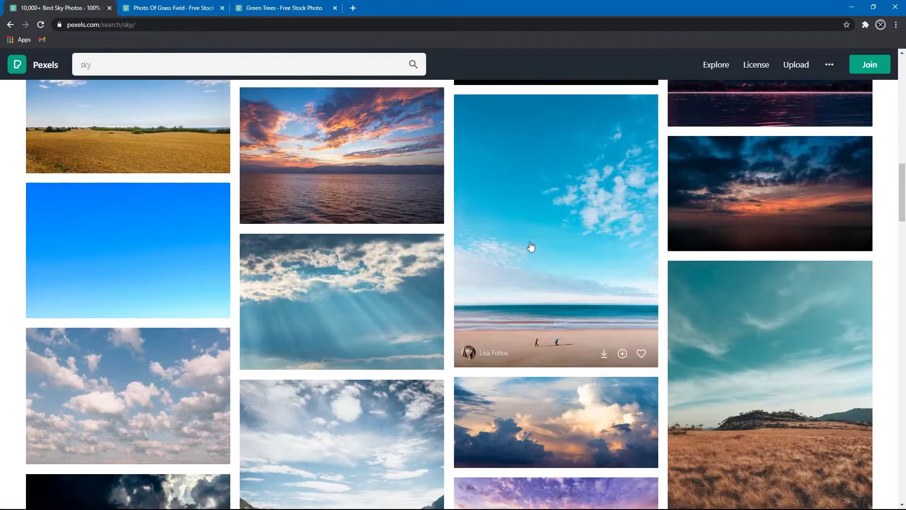
pyautogui.middleClick(615, 294)
# Step: Compare the opened sky photos and download the beach photo with the blue sky
pyautogui.hotkey('ctrl', 'Tab')
pyautogui.hotkey('ctrl', 'Tab')
pyautogui.hotkey('ctrl', 'Tab')
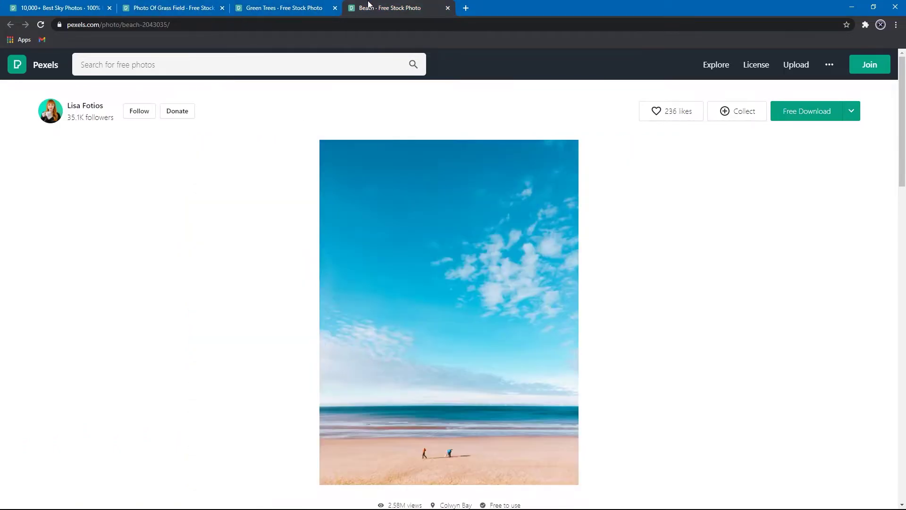
pyautogui.scroll(-3, 460, 196)
pyautogui.scroll(3, 459, 195)
pyautogui.click(807, 111)
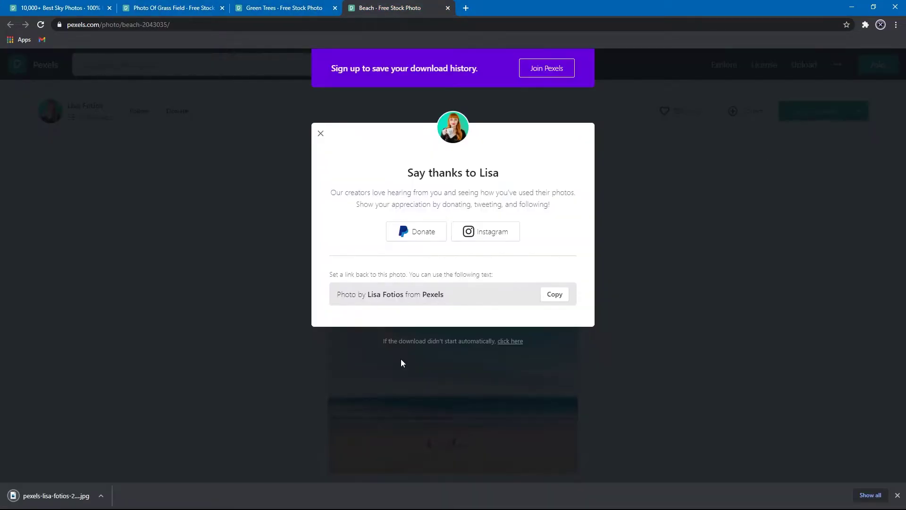
# Step: Switch to Photoshop, place the downloaded beach photo in the sky group, and convert it to a smart object named sky
pyautogui.click(853, 7)
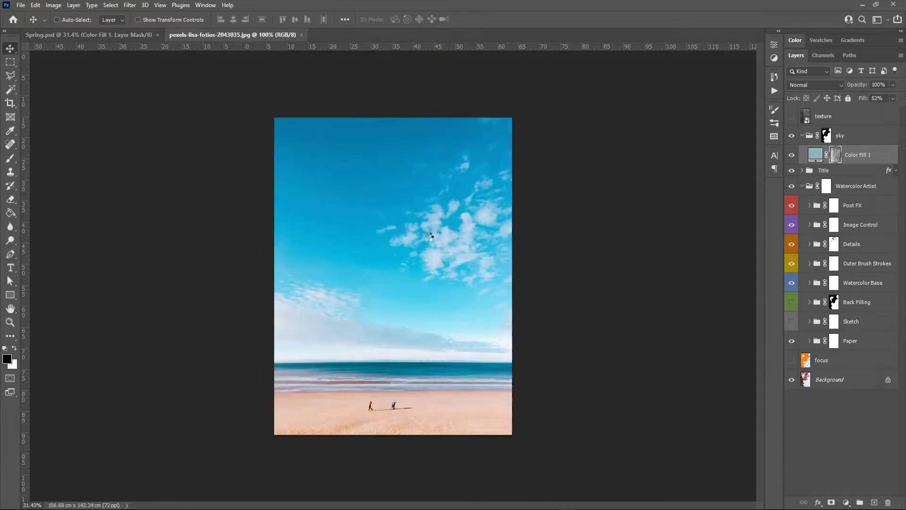
pyautogui.moveTo(392, 265); pyautogui.dragTo(379, 239)
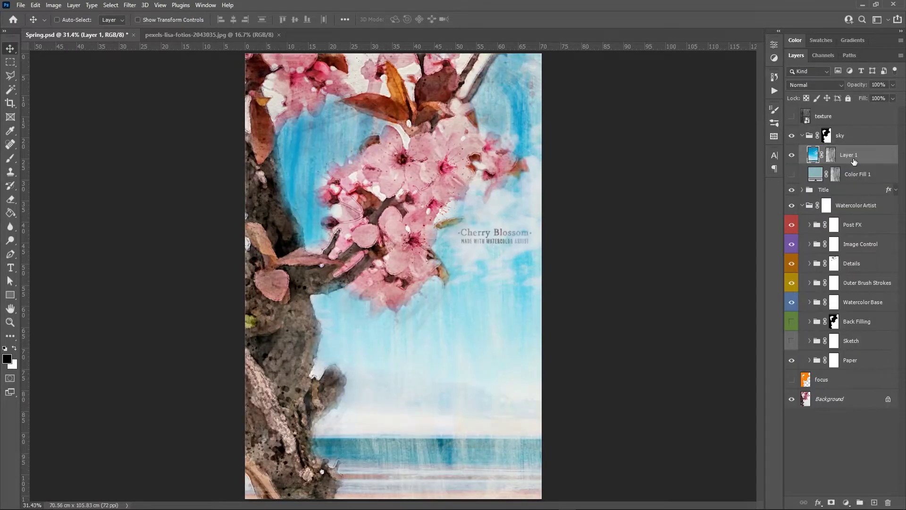
pyautogui.hotkey('ctrl', 'z')
pyautogui.rightClick(851, 159)
pyautogui.click(753, 240)
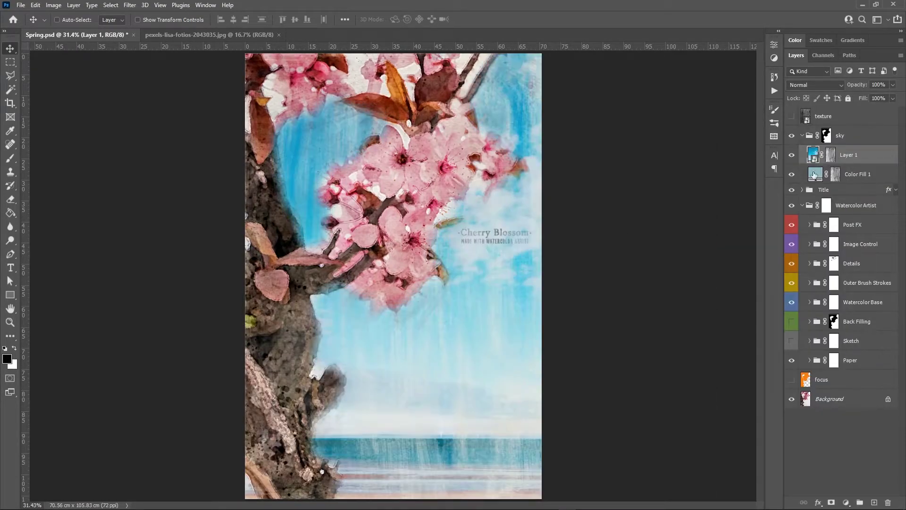
pyautogui.doubleClick(849, 155)
pyautogui.write('sky')
pyautogui.press('Return')
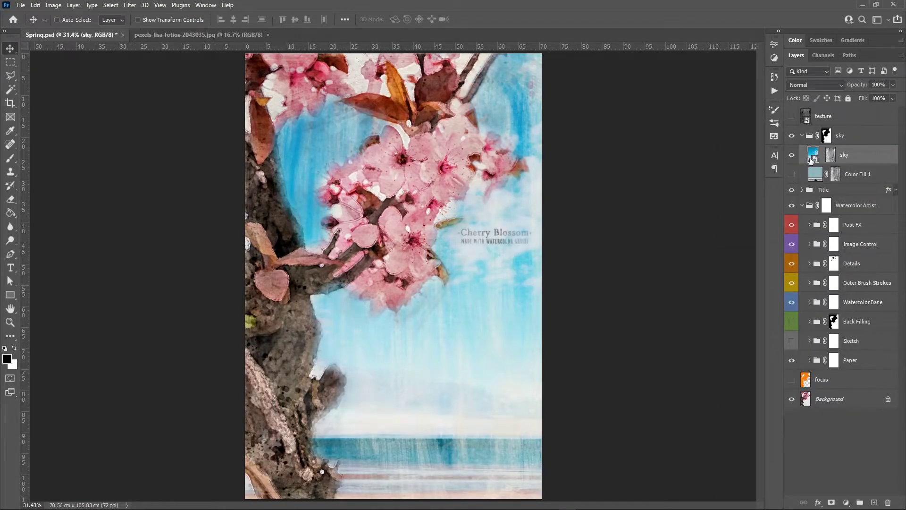
# Step: Resize and reposition the beach photo independently of its mask so the sea and sand show in the lower part of the painting
pyautogui.hotkey('ctrl', '-')
pyautogui.moveTo(469, 334); pyautogui.dragTo(454, 323)
pyautogui.scroll(3, 485, 313)
# Step: Crop the painting to a 1:1 square around the blossoms and title, keeping the cropped pixels
pyautogui.click(10, 104)
pyautogui.scroll(-1, 259, 86)
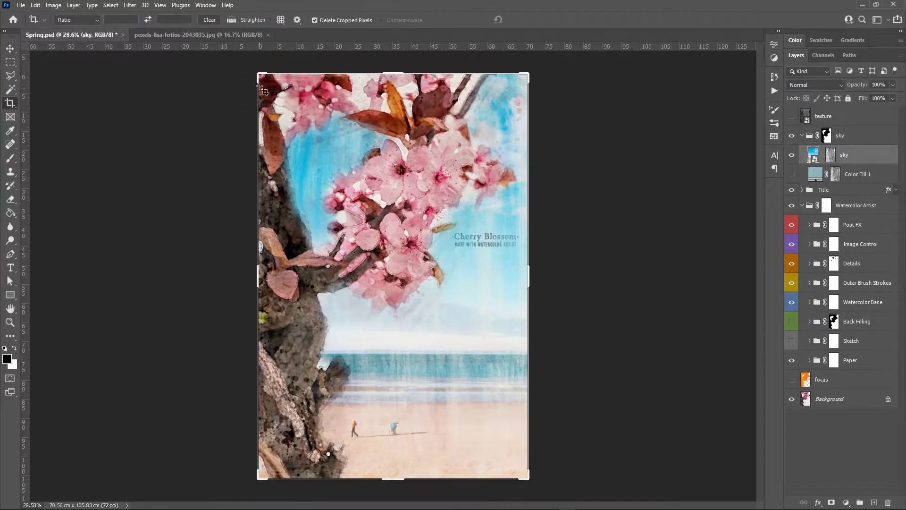
pyautogui.click(78, 20)
pyautogui.click(71, 63)
pyautogui.click(315, 19)
pyautogui.moveTo(492, 194); pyautogui.dragTo(491, 244)
pyautogui.press('Return')
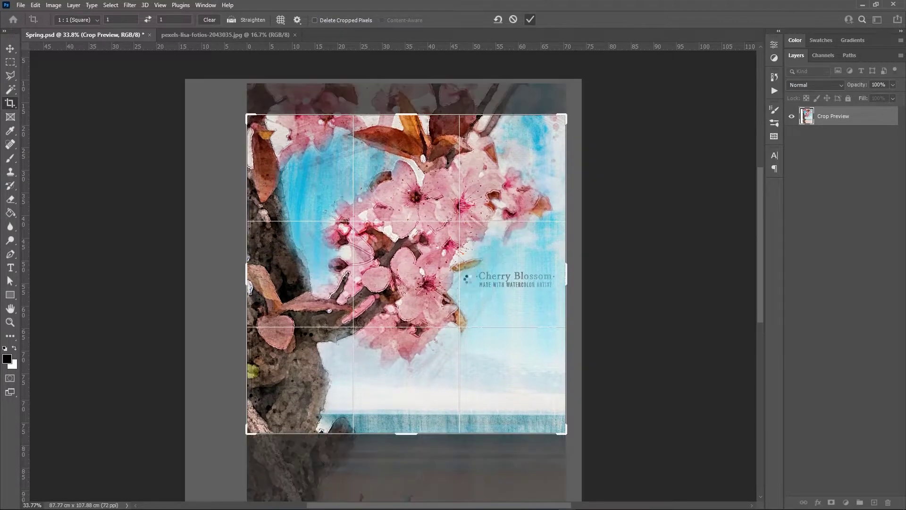
pyautogui.press('Return')
# Step: Move the beach photo up, patch out the two people on the sand in its smart object, and save and close it
pyautogui.press('v')
pyautogui.moveTo(493, 367); pyautogui.dragTo(498, 284)
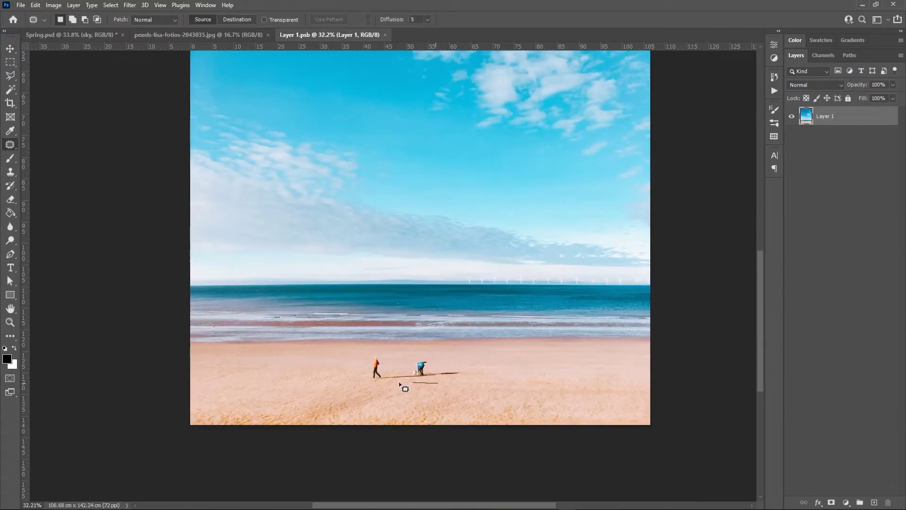
pyautogui.hotkey('ctrl', 'w')
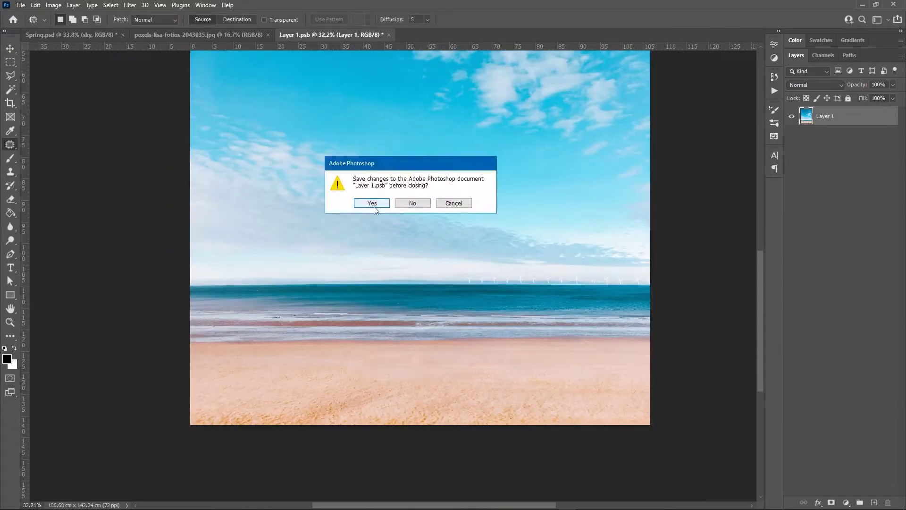
pyautogui.click(372, 203)
# Step: Soften the beach photo with a Gaussian Blur smart filter
pyautogui.click(130, 5)
pyautogui.moveTo(141, 123)
pyautogui.click(267, 160)
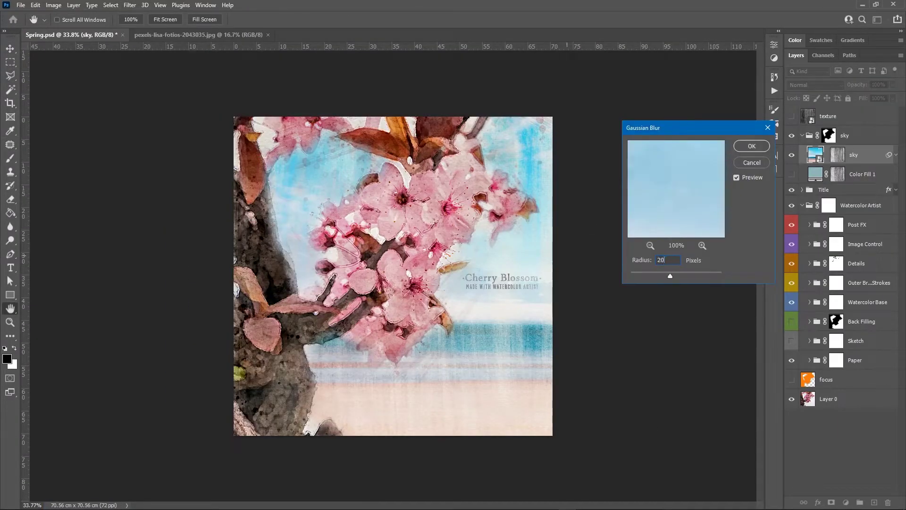
pyautogui.write('00')
pyautogui.press('Return')
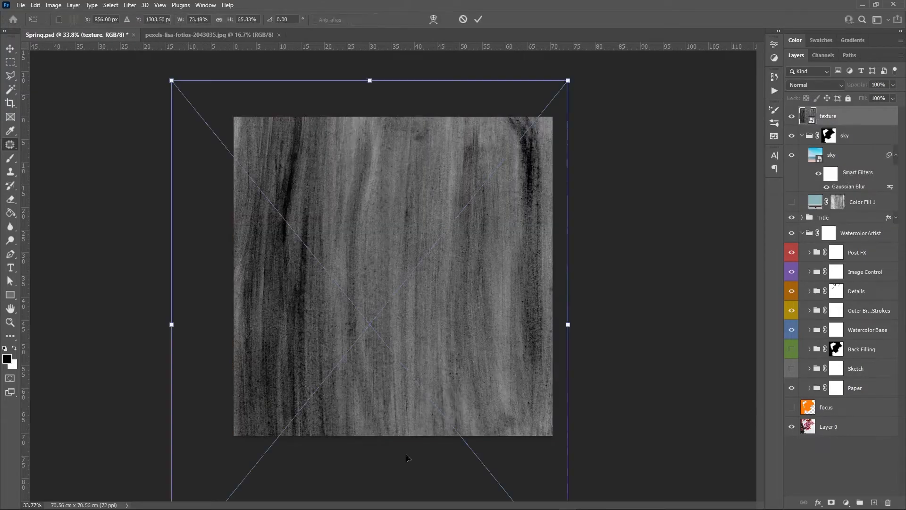
# Step: Scale and reposition the texture layer so its brush strokes fit the square canvas
pyautogui.scroll(-5, 407, 456)
pyautogui.moveTo(380, 448); pyautogui.dragTo(379, 441)
pyautogui.moveTo(401, 241); pyautogui.dragTo(404, 212)
pyautogui.moveTo(384, 411); pyautogui.dragTo(386, 390)
pyautogui.scroll(5, 451, 368)
pyautogui.press('Return')
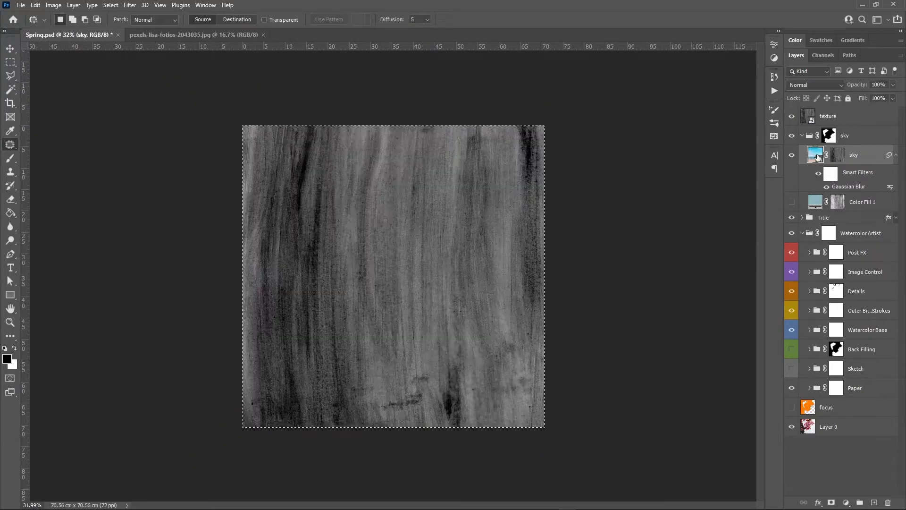
# Step: Use the refitted paint texture as the sky photo layer's mask, hide the texture layer, and delete the color fill layer
pyautogui.keyDown('alt'); pyautogui.click(838, 155); pyautogui.keyUp('alt')
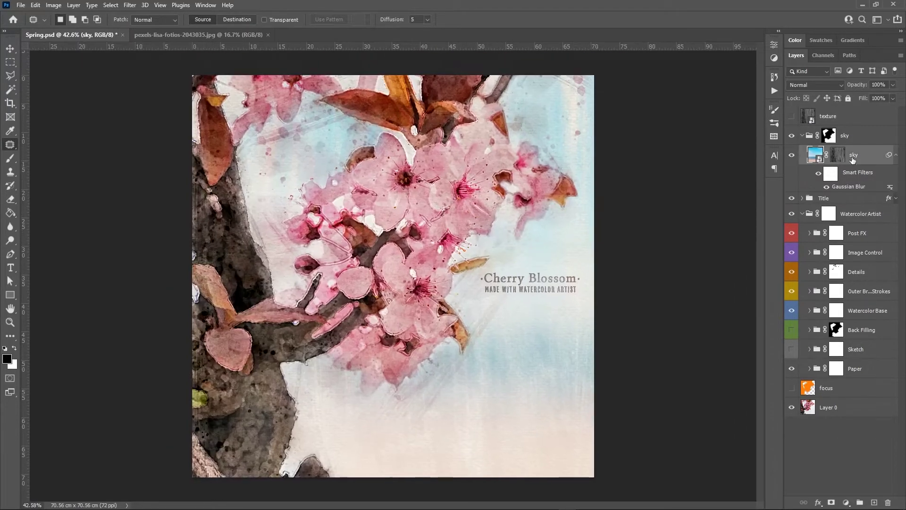
pyautogui.click(837, 154)
pyautogui.click(815, 154)
# Step: Set the sky photo layer to Multiply and boost its mask's contrast with an automatic correction
pyautogui.click(815, 85)
pyautogui.click(802, 124)
pyautogui.click(838, 155)
pyautogui.click(53, 4)
pyautogui.click(69, 53)
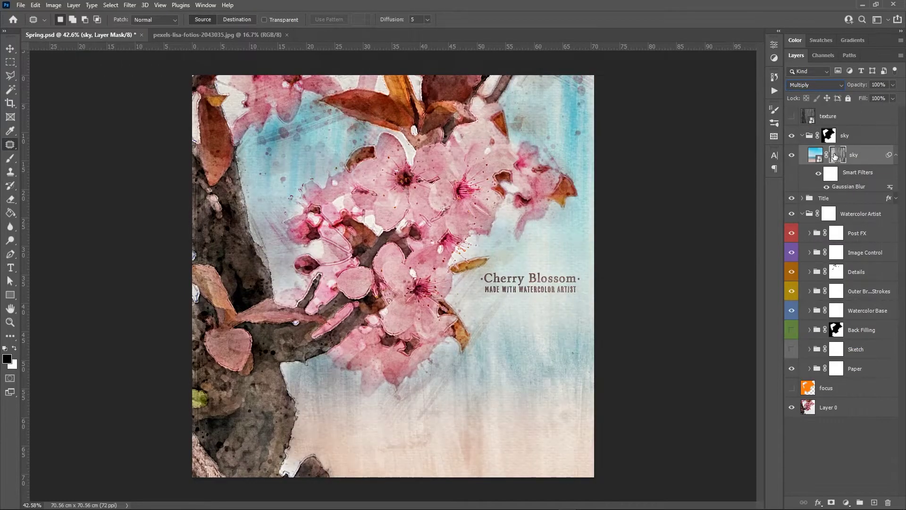
# Step: Set the sky photo layer's fill to 48%, then add a masked layer above it and a horizontal-stroke texture layer above the group
pyautogui.click(893, 98)
pyautogui.moveTo(892, 109); pyautogui.dragTo(873, 112)
pyautogui.click(859, 135)
pyautogui.hotkey('ctrl', 'shift', 'alt', 'n')
pyautogui.hotkey('shift', 'F5')
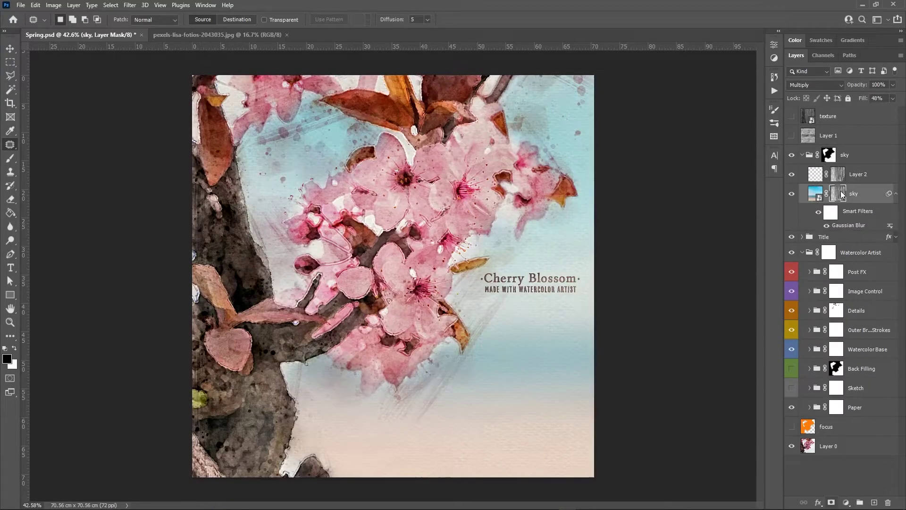
# Step: Replace the sky photo layer's mask with the horizontal-stroke version of the paint texture
pyautogui.keyDown('alt'); pyautogui.click(838, 193); pyautogui.keyUp('alt')
pyautogui.keyDown('alt'); pyautogui.click(838, 194); pyautogui.keyUp('alt')
pyautogui.press('v')
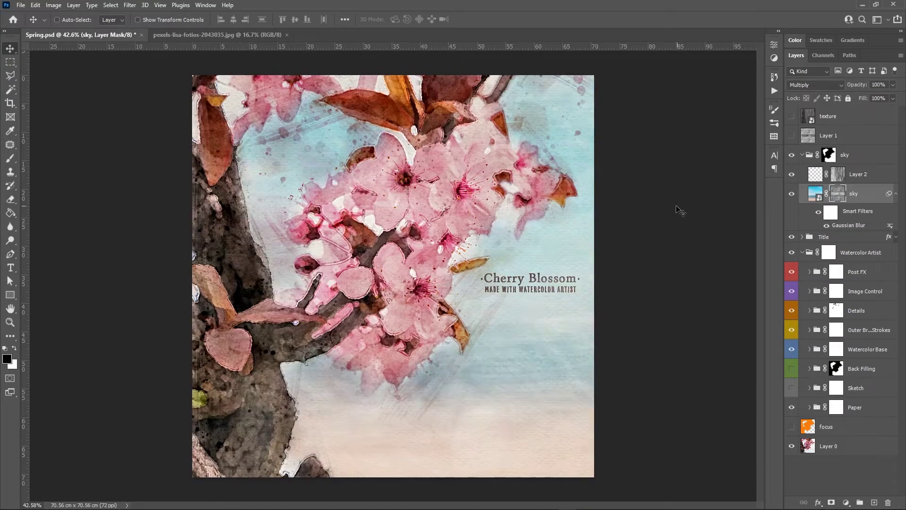
# Step: Move the Cherry Blossom title block down to the lower right area of the painting
pyautogui.click(829, 154)
pyautogui.press('b')
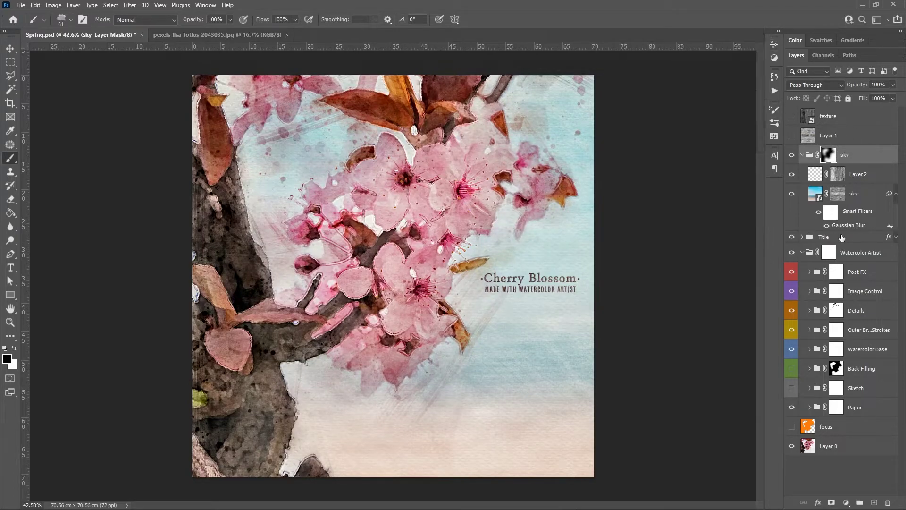
pyautogui.moveTo(562, 294); pyautogui.dragTo(562, 399)
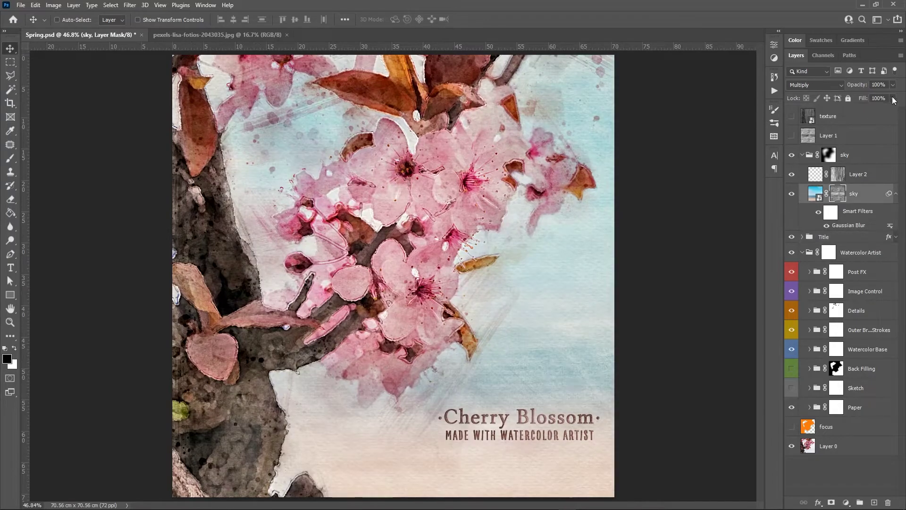
# Step: Paint on the sky group's mask below the lower blossoms with the Watercolor Artist - Wet brush at 150 px
pyautogui.click(829, 156)
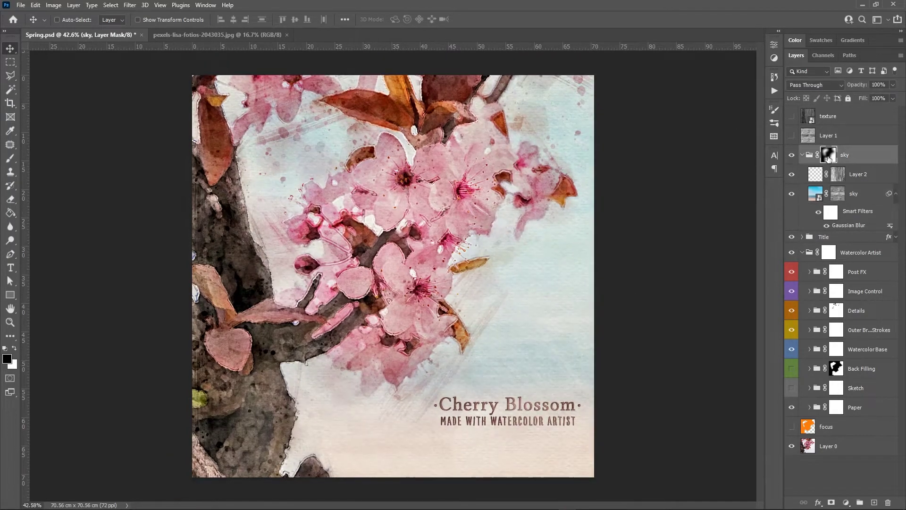
pyautogui.doubleClick(829, 156)
pyautogui.press('b')
pyautogui.press('F5')
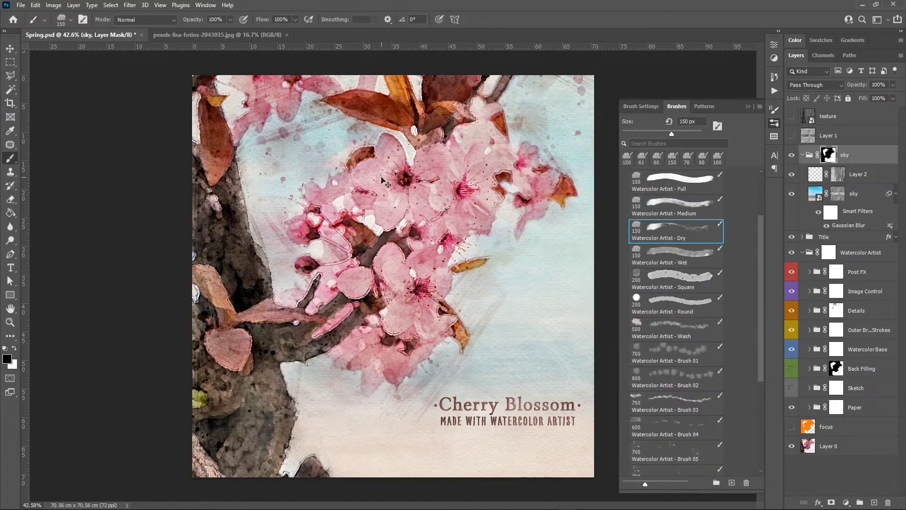
pyautogui.press('.')
pyautogui.moveTo(397, 385); pyautogui.dragTo(451, 351)
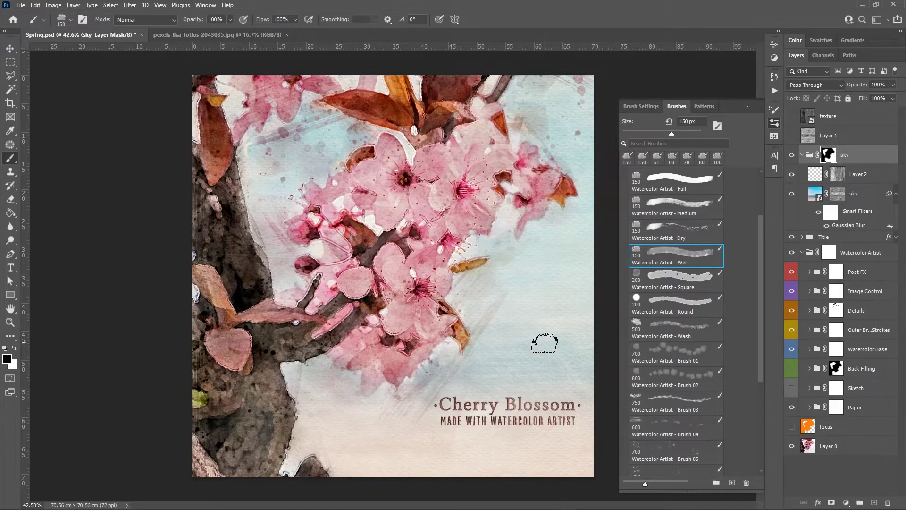
pyautogui.scroll(1, 413, 341)
pyautogui.scroll(-2, 491, 180)
pyautogui.scroll(3, 442, 184)
pyautogui.scroll(-1, 392, 251)
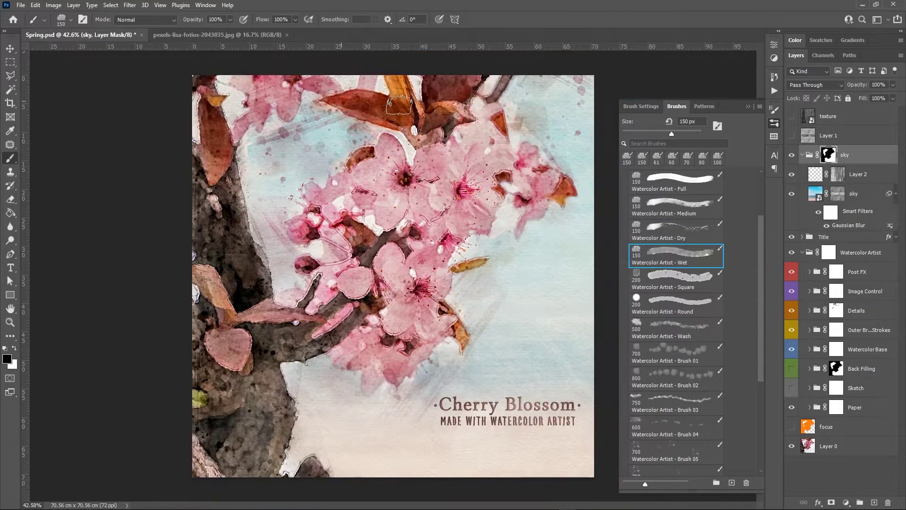
# Step: Dab the sky group's mask around the lower blossoms with the Watercolor Artist - Dry brush at 400 px, lowering opacity to 28% and flow to 34%
pyautogui.press(',')
pyautogui.press(']')
pyautogui.press(']')
pyautogui.press(']')
pyautogui.press(']')
pyautogui.press(']')
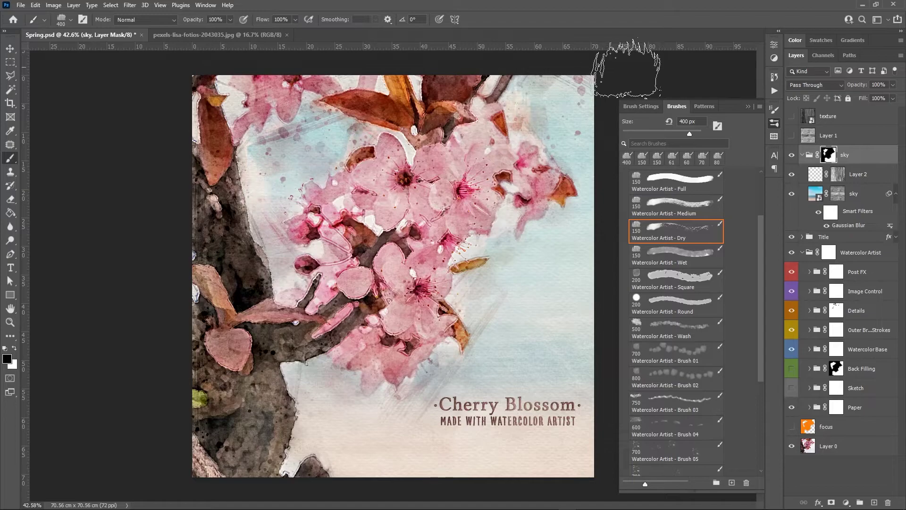
pyautogui.click(326, 388)
pyautogui.moveTo(193, 19); pyautogui.dragTo(150, 5)
pyautogui.moveTo(263, 19); pyautogui.dragTo(231, 20)
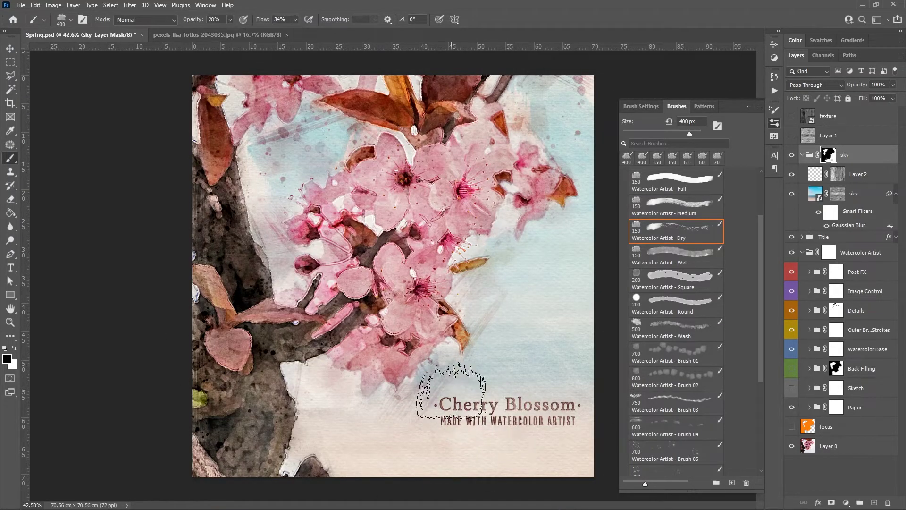
pyautogui.click(436, 380)
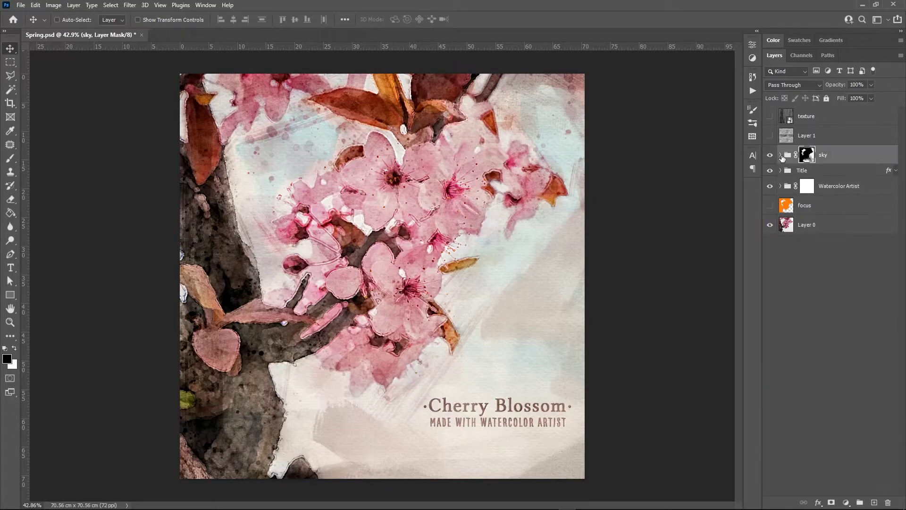
# Step: Set the visible Cherry Blossom title in a handwritten script font and remove its bullets
pyautogui.click(781, 171)
pyautogui.doubleClick(794, 186)
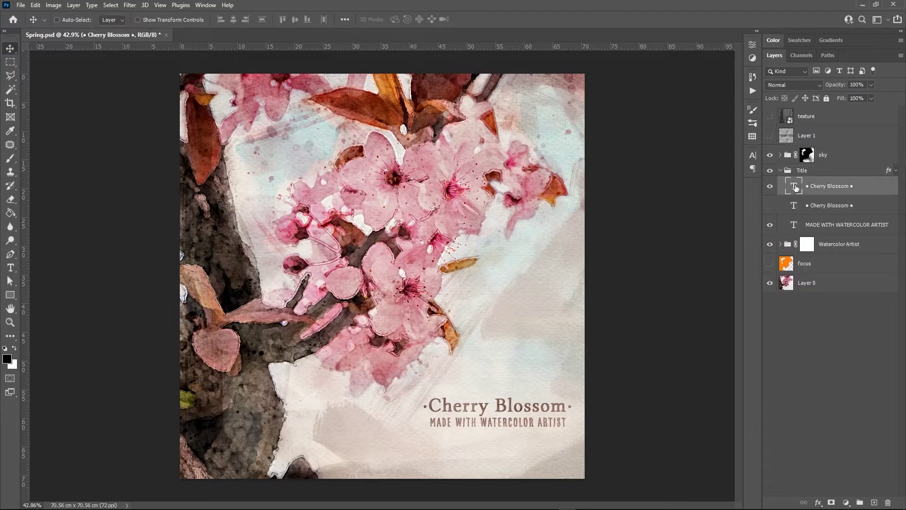
pyautogui.click(685, 170)
pyautogui.scroll(-1, 710, 415)
pyautogui.click(686, 502)
pyautogui.hotkey('ctrl', 'Return')
# Step: Put bullets on both sides of the script title and widen the gap between MADE WITH and WATERCOLOR ARTIST in the subtitle
pyautogui.click(829, 226)
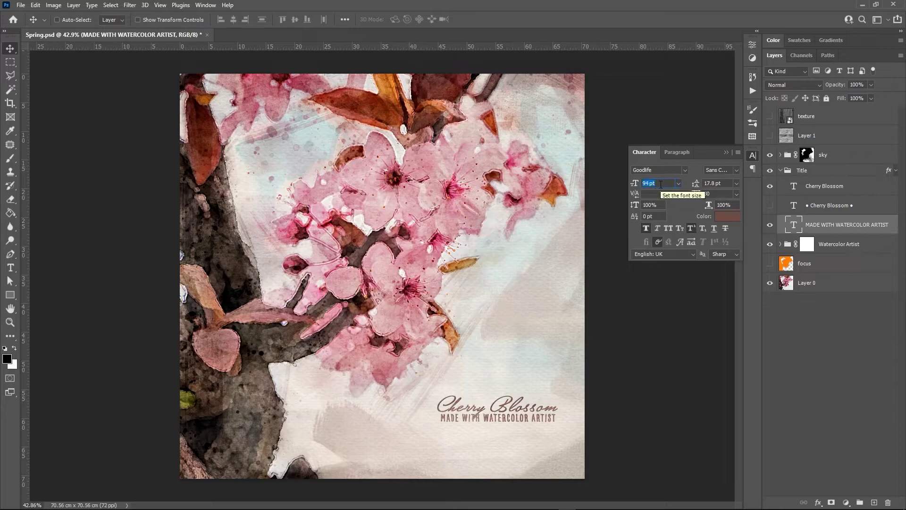
pyautogui.scroll(1, 538, 310)
pyautogui.doubleClick(794, 187)
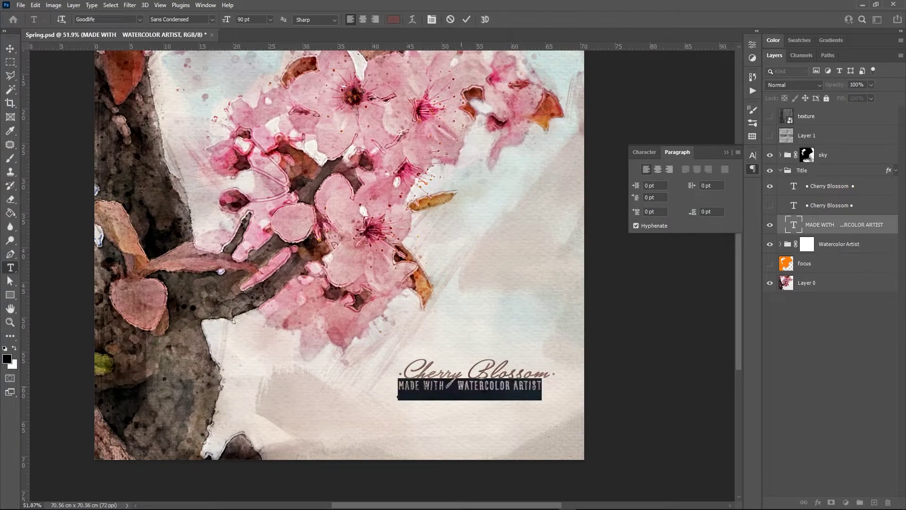
# Step: Set the WATERCOLOR ARTIST part of the subtitle to 94 pt and finish editing the text
pyautogui.click(460, 385)
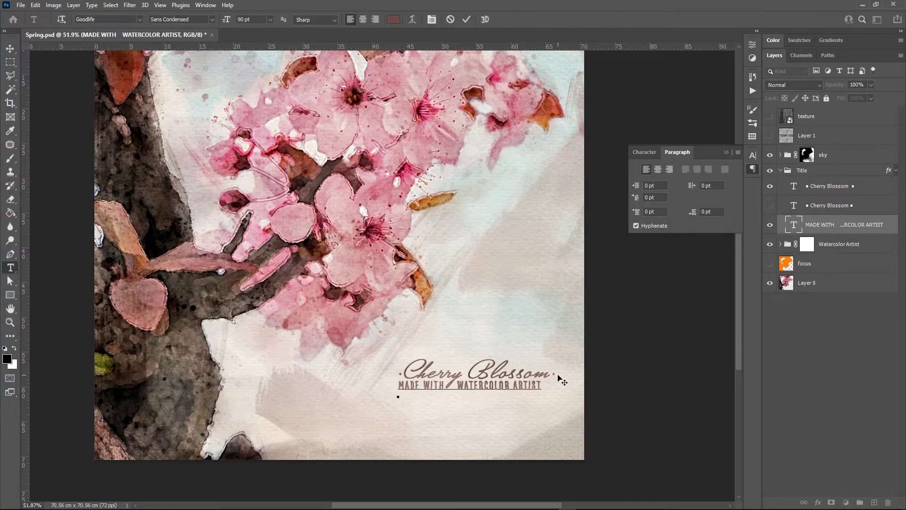
pyautogui.click(644, 152)
pyautogui.moveTo(447, 386); pyautogui.dragTo(544, 385)
pyautogui.click(443, 386)
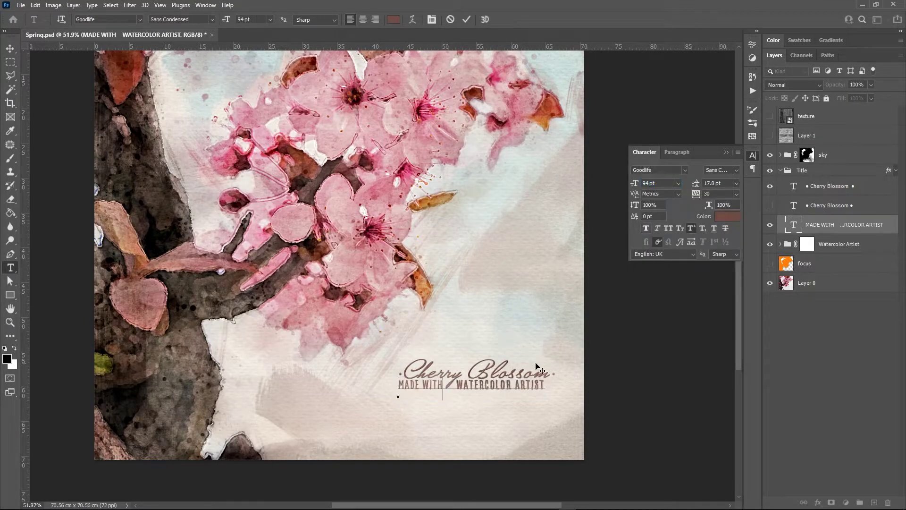
pyautogui.click(10, 49)
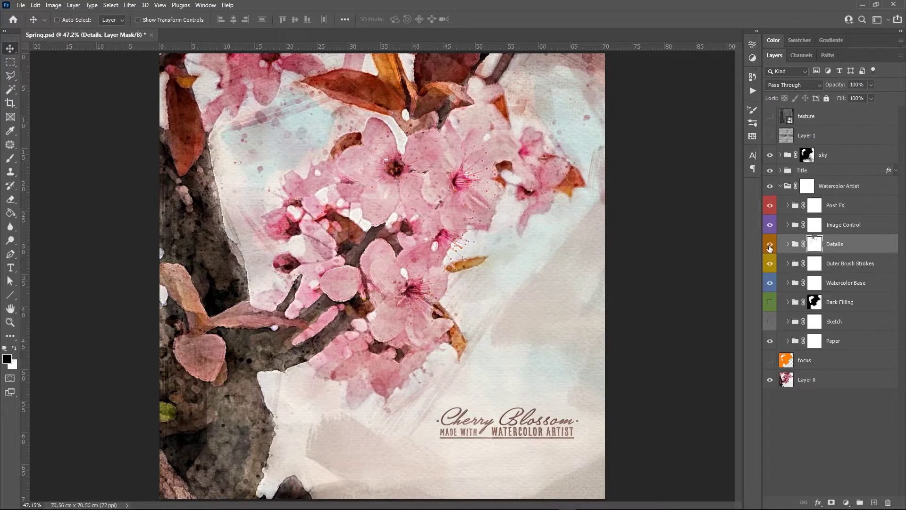
# Step: Add a new layer above the Details group and make white the foreground color
pyautogui.click(788, 224)
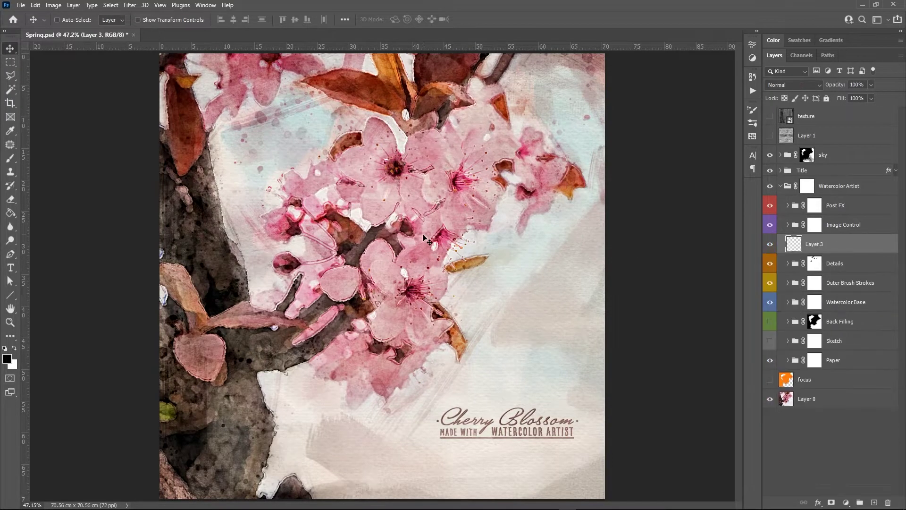
pyautogui.press('F5')
pyautogui.press('x')
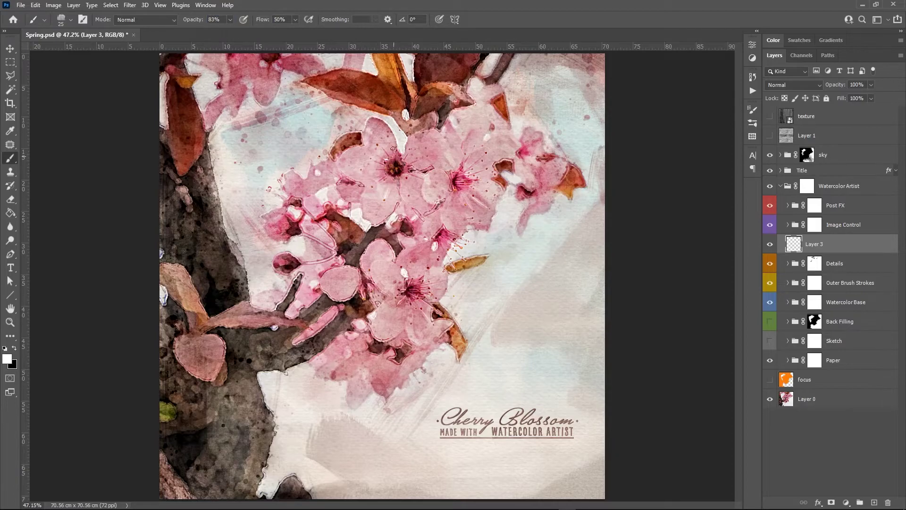
# Step: Try a white stroke on the new layer with a much smaller Watercolor Artist - Round brush, and undo it
pyautogui.press('F5')
pyautogui.click(613, 106)
pyautogui.click(654, 287)
pyautogui.press('[')
pyautogui.press('[')
pyautogui.press('[')
pyautogui.press('[')
pyautogui.press('[')
pyautogui.press('[')
pyautogui.press('[')
pyautogui.press('[')
pyautogui.press('[')
pyautogui.press('[')
pyautogui.press('[')
pyautogui.press('[')
pyautogui.moveTo(368, 262)
pyautogui.mouseDown()
pyautogui.moveTo(397, 305)
pyautogui.moveTo(436, 277)
pyautogui.mouseUp()
pyautogui.hotkey('ctrl', 'z')
# Step: Paint fine white accents over the blossoms and leaves on the new layer with the Watercolor Artist - Wash brush at 30 px
pyautogui.press('.')
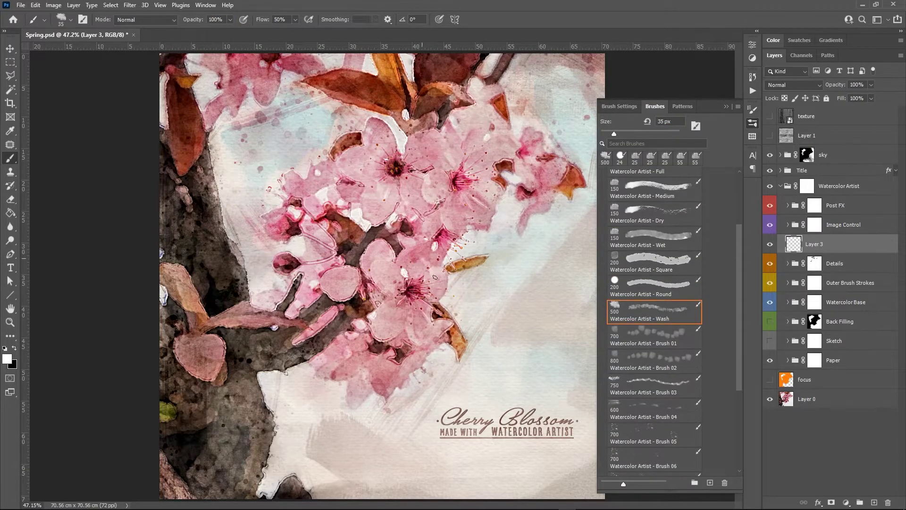
pyautogui.click(727, 106)
pyautogui.hotkey('ctrl', 'BackSpace')
pyautogui.hotkey('ctrl', 'z')
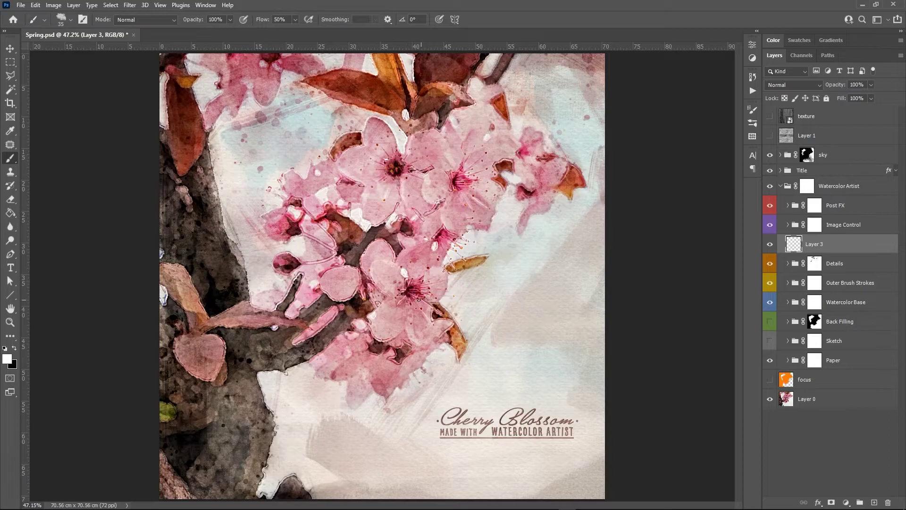
pyautogui.scroll(2, 346, 272)
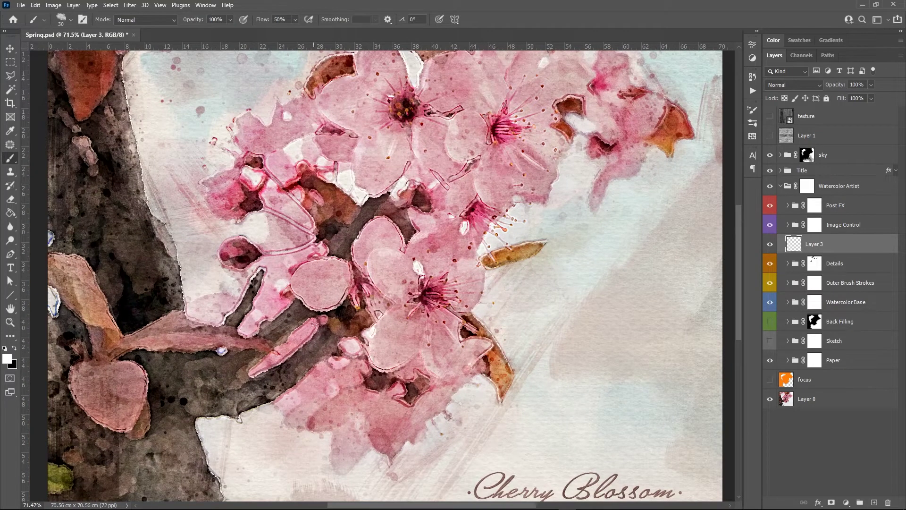
pyautogui.moveTo(373, 255); pyautogui.dragTo(502, 283)
pyautogui.moveTo(283, 248); pyautogui.dragTo(309, 335)
pyautogui.moveTo(310, 156); pyautogui.dragTo(386, 303)
pyautogui.moveTo(319, 213); pyautogui.dragTo(290, 293)
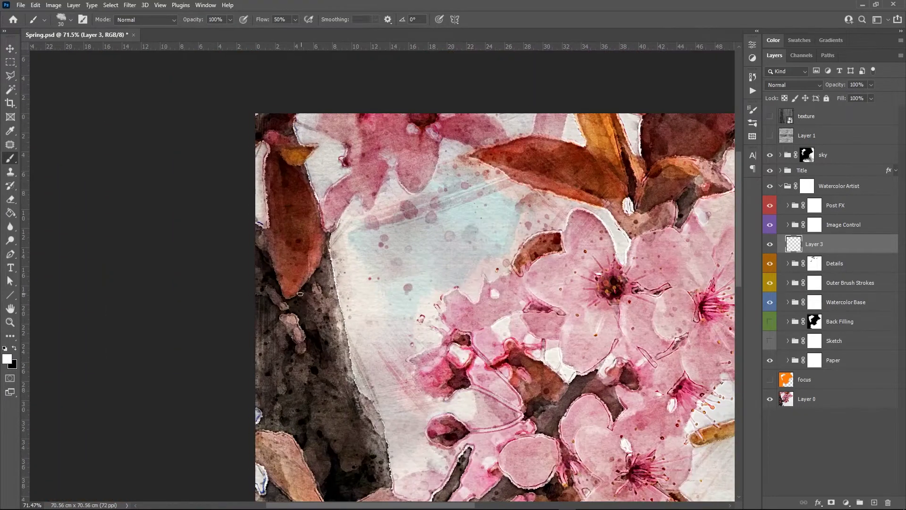
pyautogui.moveTo(590, 472); pyautogui.dragTo(332, 262)
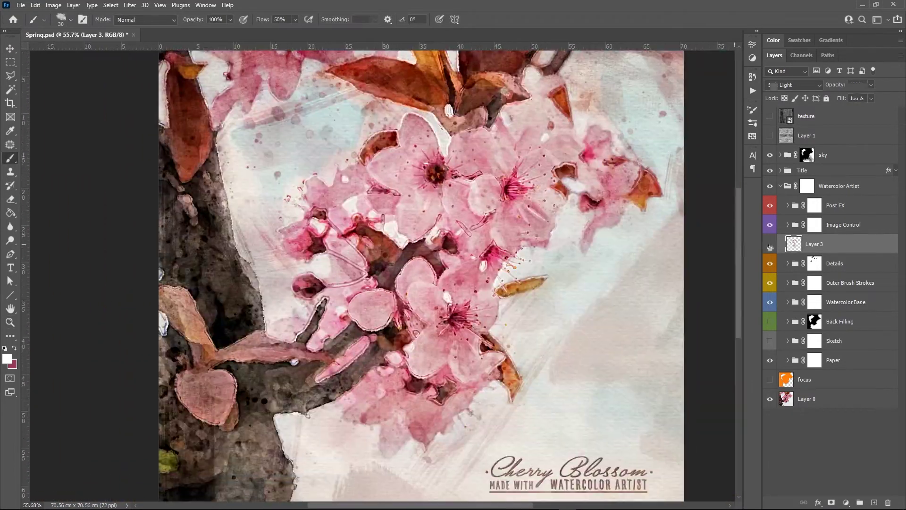
# Step: Check the effect of the white accent layer in Soft Light at 50% fill, and hide the rulers
pyautogui.click(770, 246)
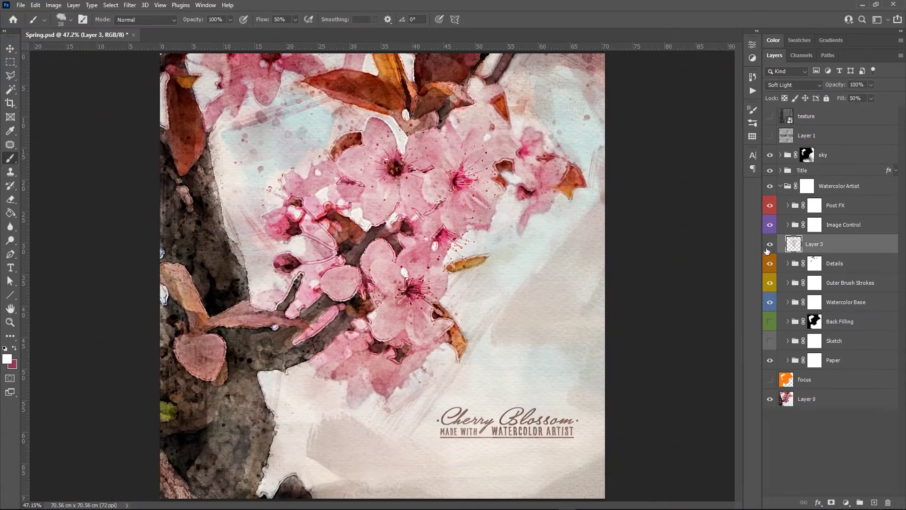
pyautogui.press('z')
pyautogui.hotkey('ctrl', 'r')
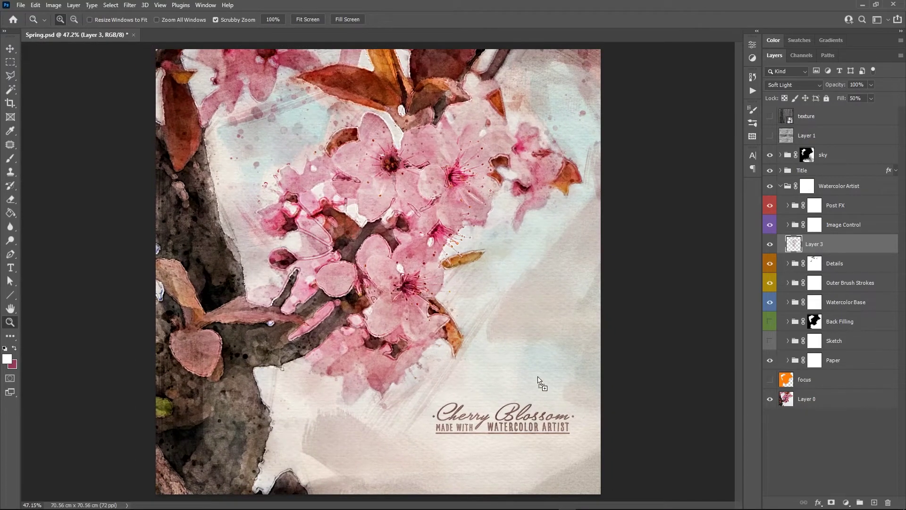
# Step: Place the bn signature graphic and move its layer directly above the Watercolor Artist group
pyautogui.moveTo(538, 377); pyautogui.dragTo(517, 428)
pyautogui.doubleClick(816, 266)
pyautogui.moveTo(846, 245); pyautogui.dragTo(844, 180)
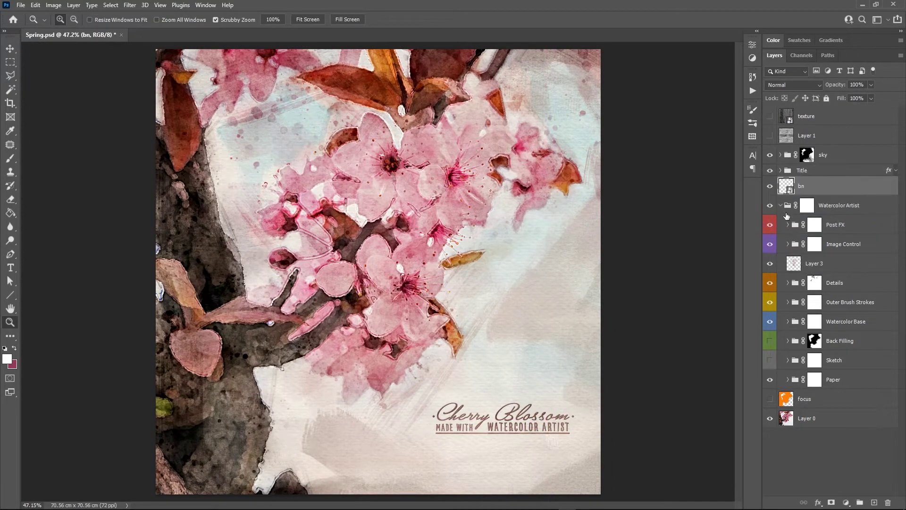
pyautogui.click(781, 206)
pyautogui.click(781, 170)
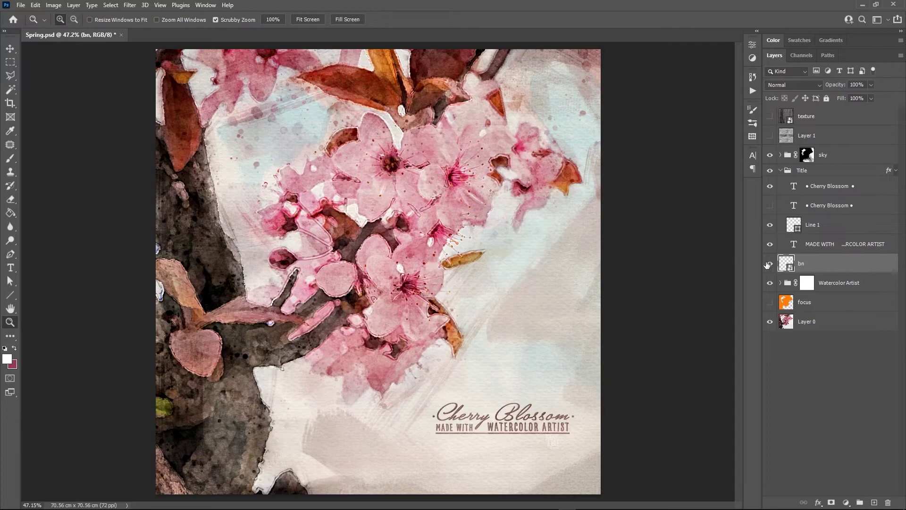
# Step: Transform the signature and place it over the tree trunk in the painting's lower left corner
pyautogui.hotkey('ctrl', 't')
pyautogui.moveTo(568, 417); pyautogui.dragTo(188, 476)
pyautogui.press('Return')
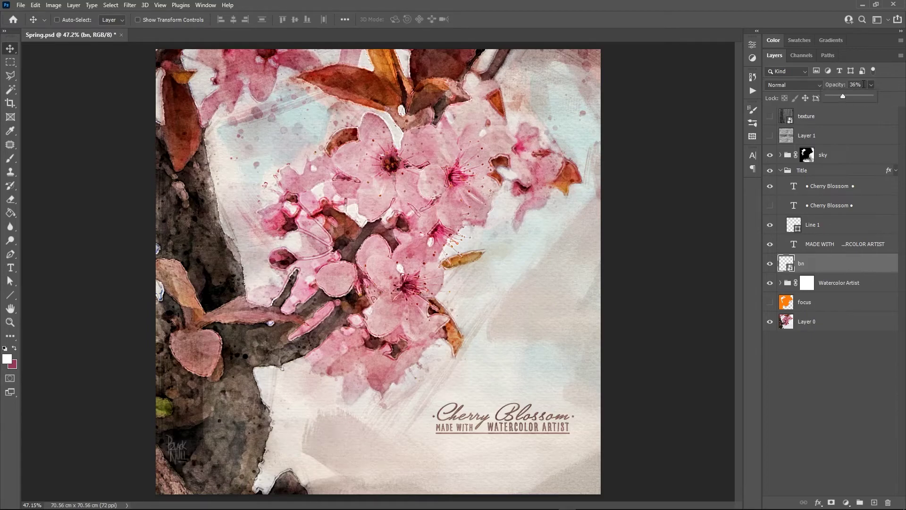
# Step: Try the signature in Screen mode at 33% fill, then inside the Title group in Normal mode at 100% fill
pyautogui.click(794, 85)
pyautogui.click(777, 174)
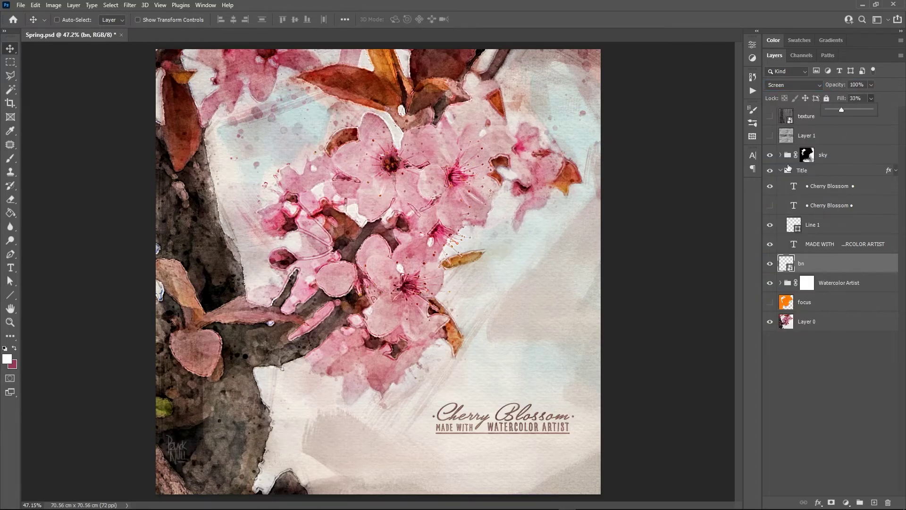
pyautogui.moveTo(816, 263); pyautogui.dragTo(815, 248)
pyautogui.click(896, 171)
pyautogui.click(896, 171)
pyautogui.moveTo(871, 98); pyautogui.dragTo(901, 111)
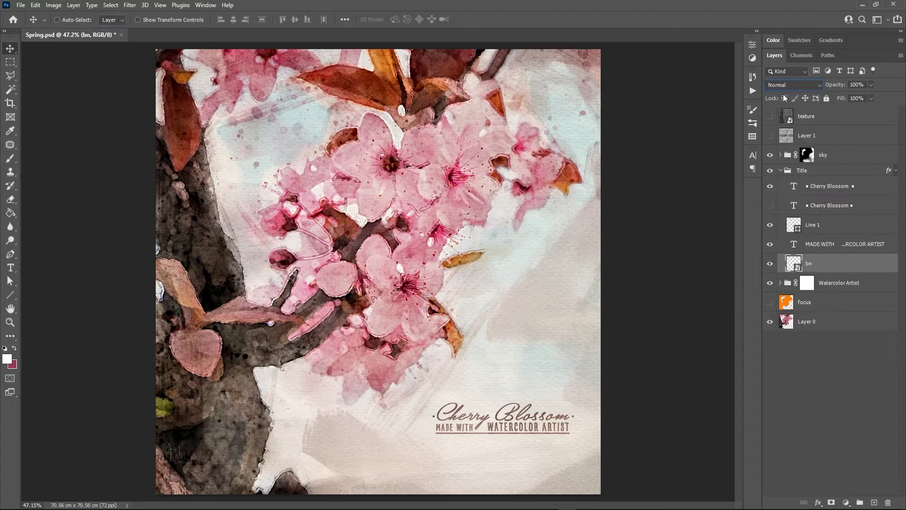
# Step: Take the signature layer out of the Title group, set its fill to 40%, and rename it sign
pyautogui.moveTo(827, 262); pyautogui.dragTo(831, 283)
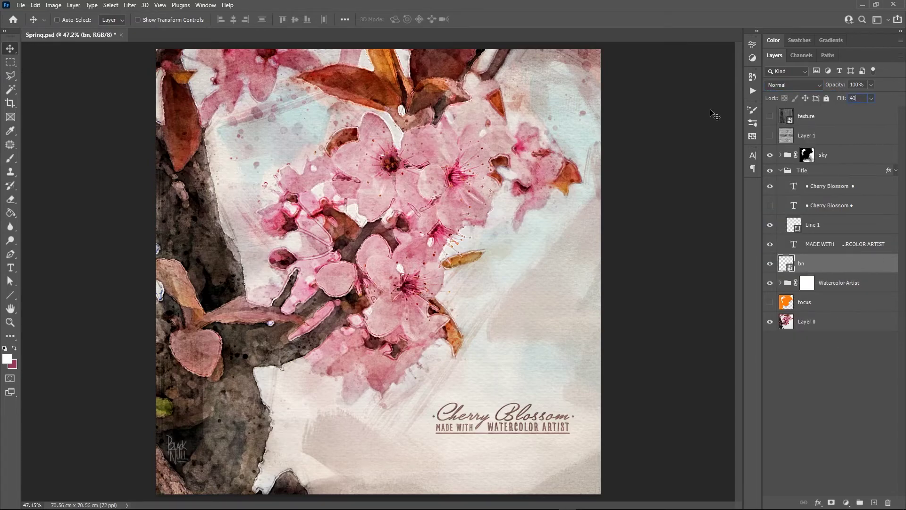
pyautogui.click(780, 170)
pyautogui.doubleClick(802, 186)
pyautogui.write('sign')
pyautogui.press('Return')
# Step: Delete the hidden texture layer and Layer 1 above the sky group
pyautogui.click(832, 135)
pyautogui.keyDown('shift'); pyautogui.click(832, 121); pyautogui.keyUp('shift')
pyautogui.press('Delete')
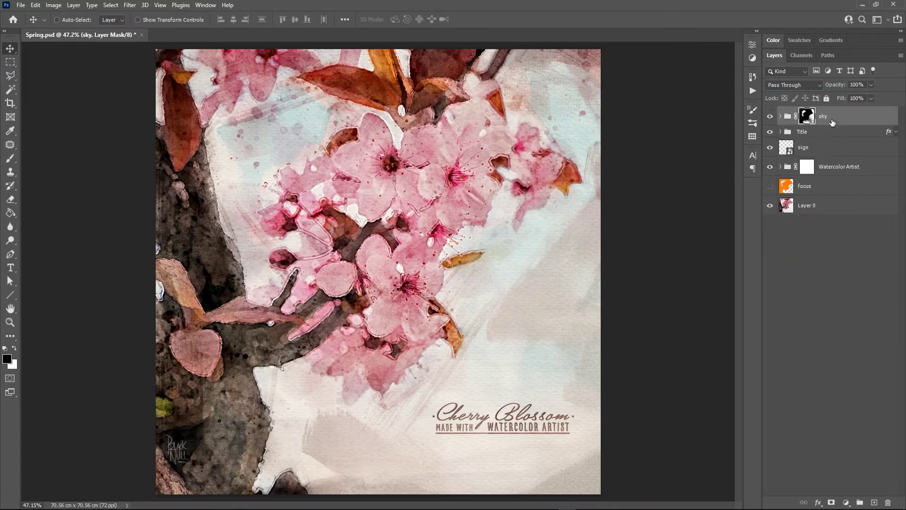
# Step: Duplicate Layer 0 to the top of the stack and toggle the copy to compare photo and painting, leaving it hidden
pyautogui.click(839, 279)
pyautogui.click(821, 205)
pyautogui.hotkey('ctrl', 'j')
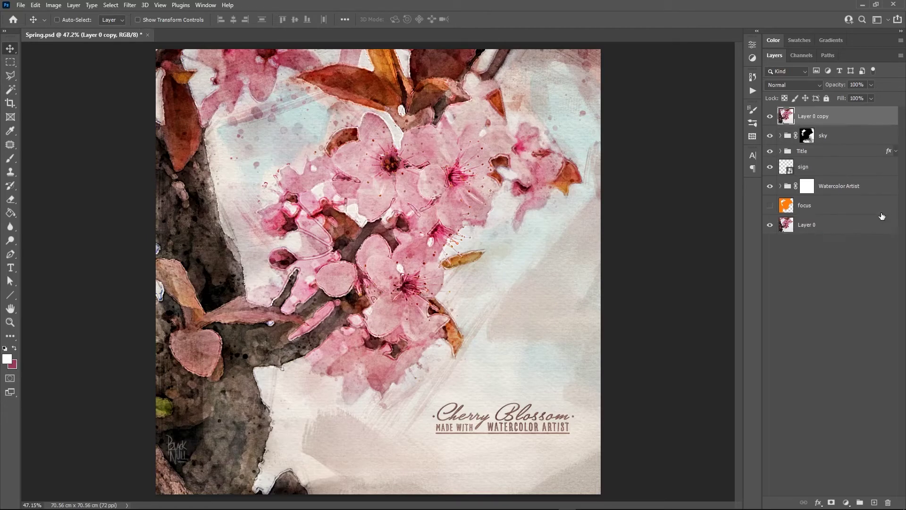
pyautogui.click(771, 117)
pyautogui.click(771, 118)
pyautogui.click(771, 118)
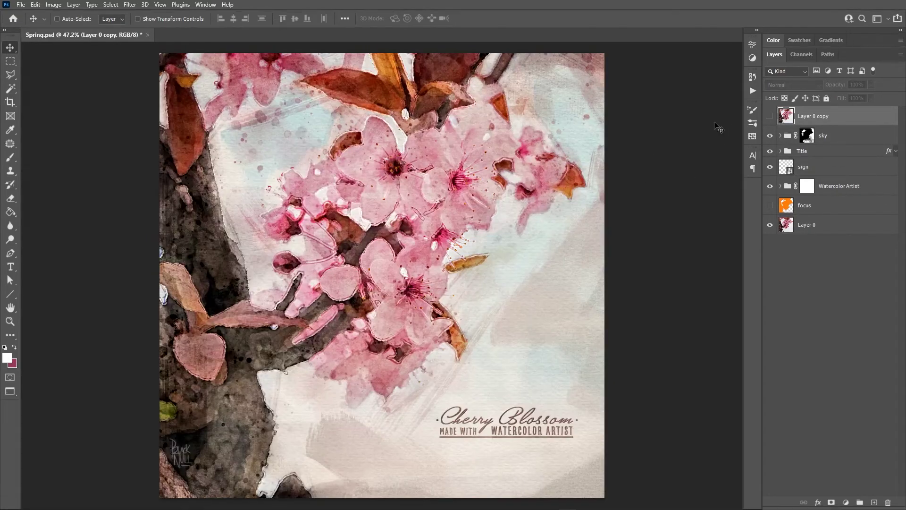